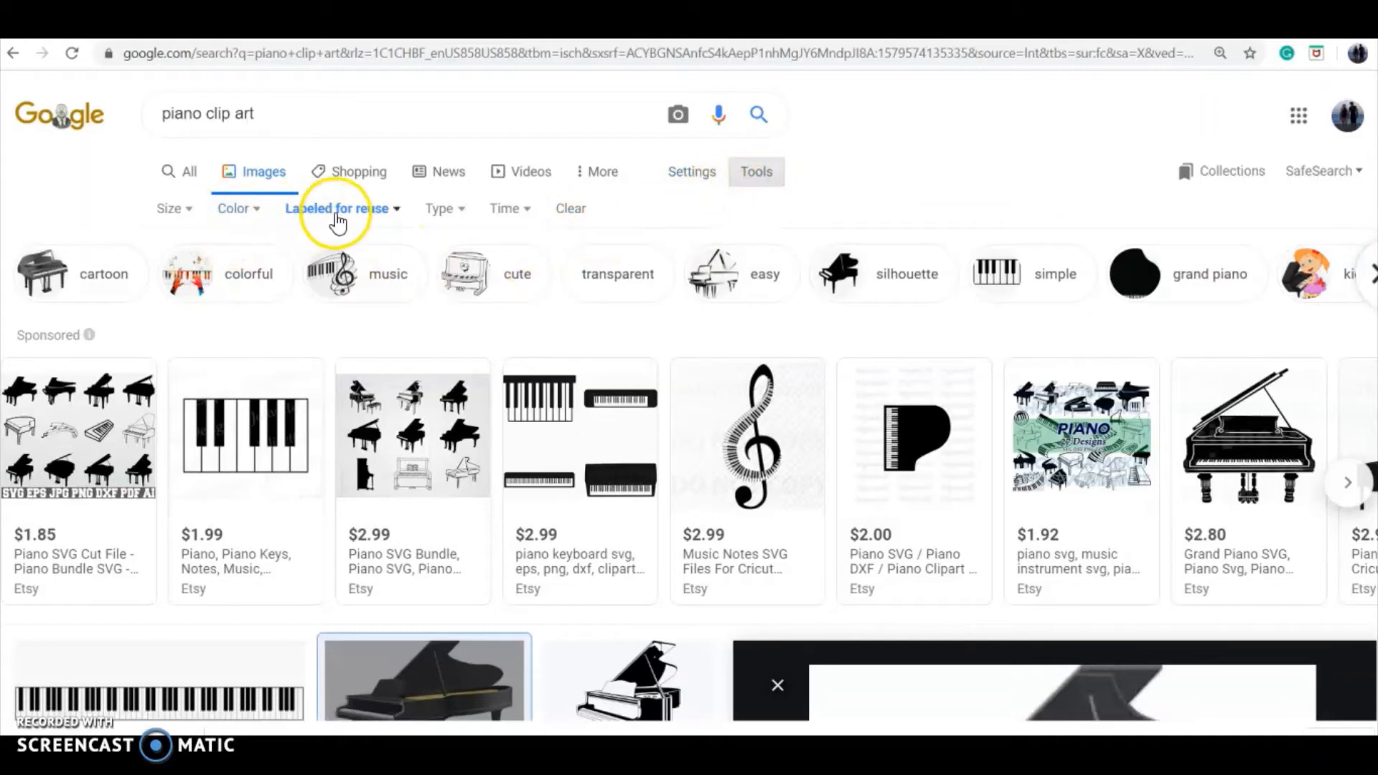
# Check the usage-rights filter and browse the piano clip art results with the current preview closed
pyautogui.click(361, 211)
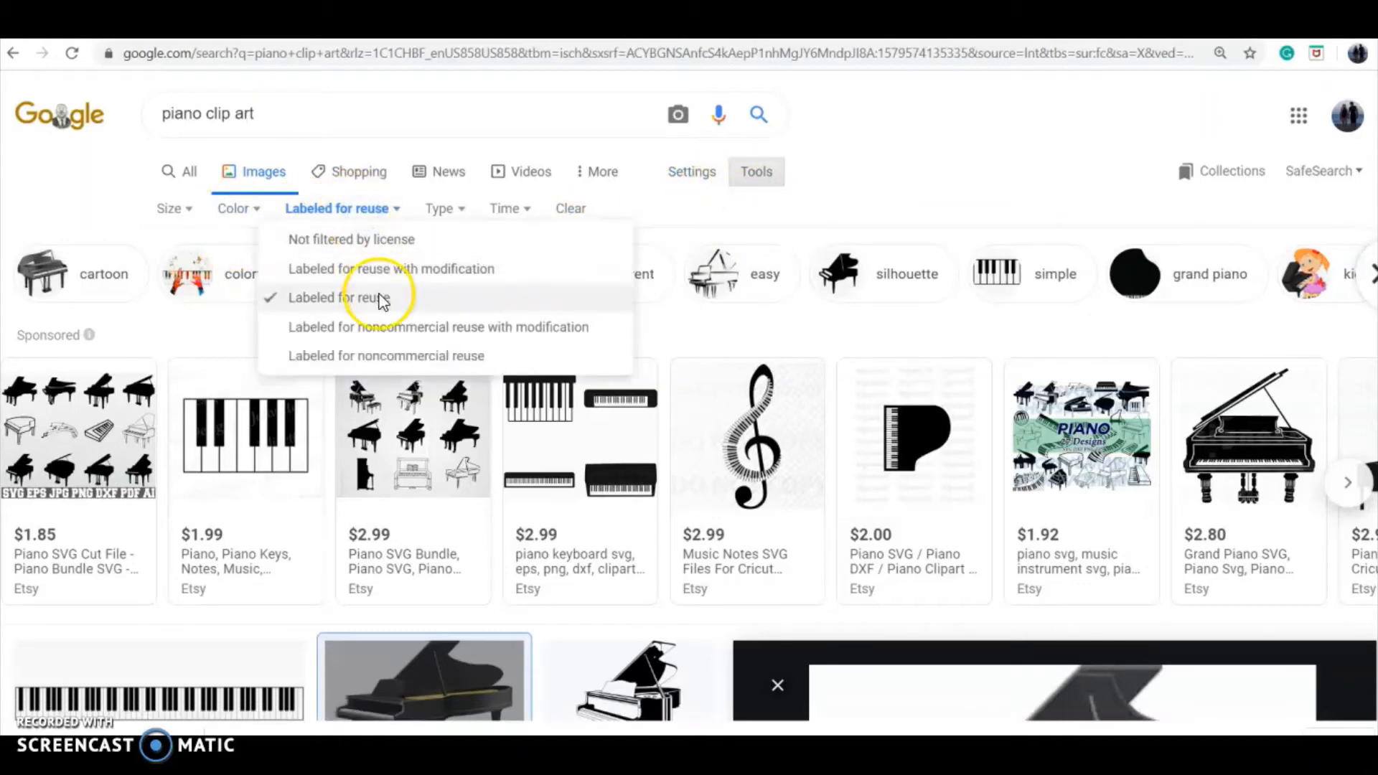
pyautogui.click(917, 170)
pyautogui.scroll(-3, 753, 346)
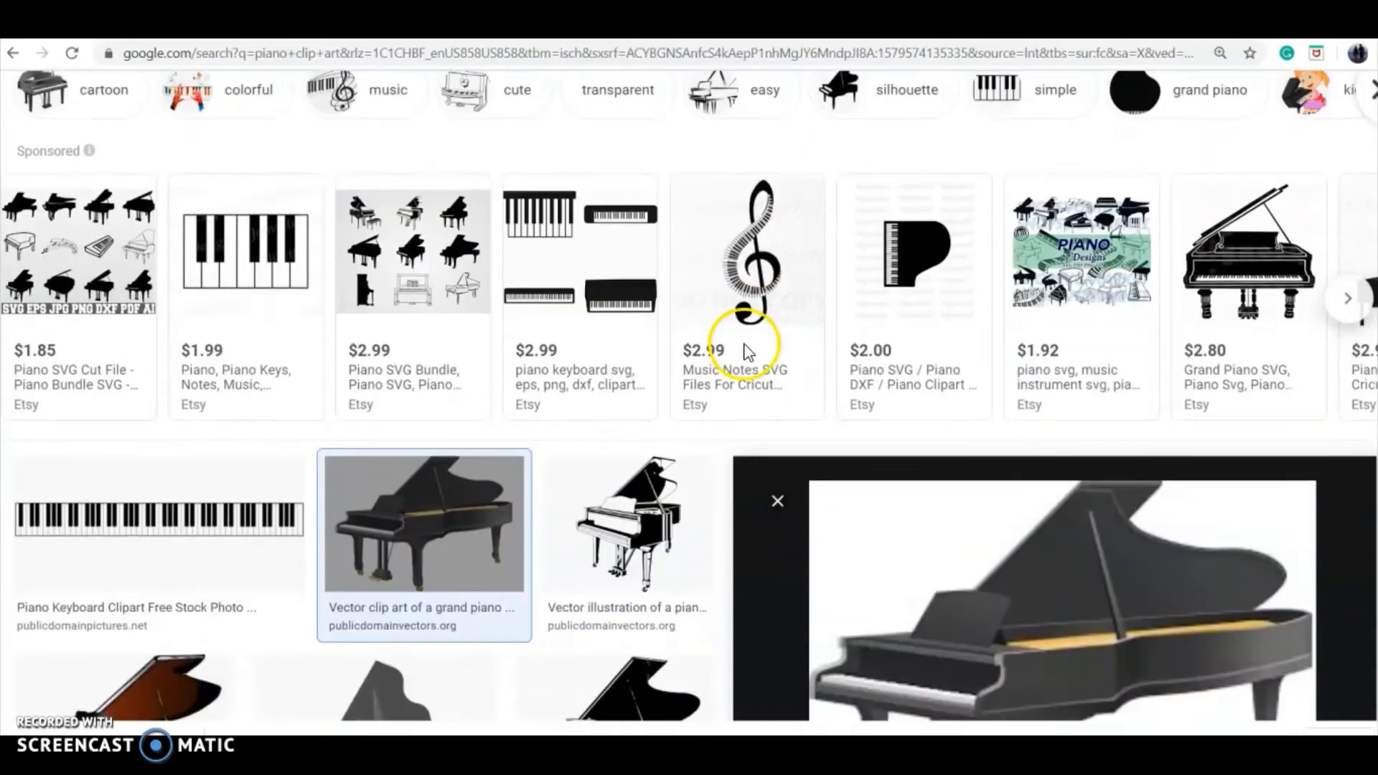
pyautogui.click(781, 499)
pyautogui.scroll(-3, 413, 517)
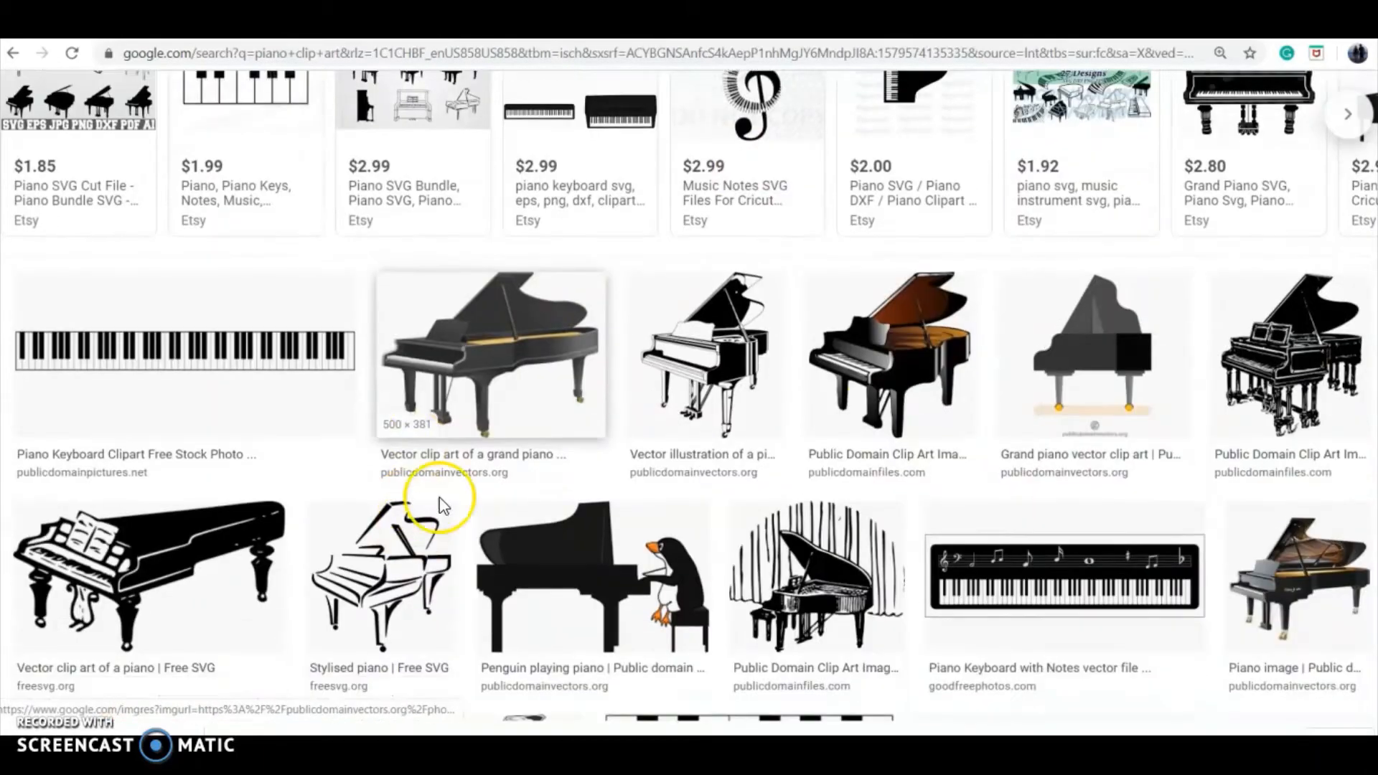
pyautogui.scroll(-2, 941, 579)
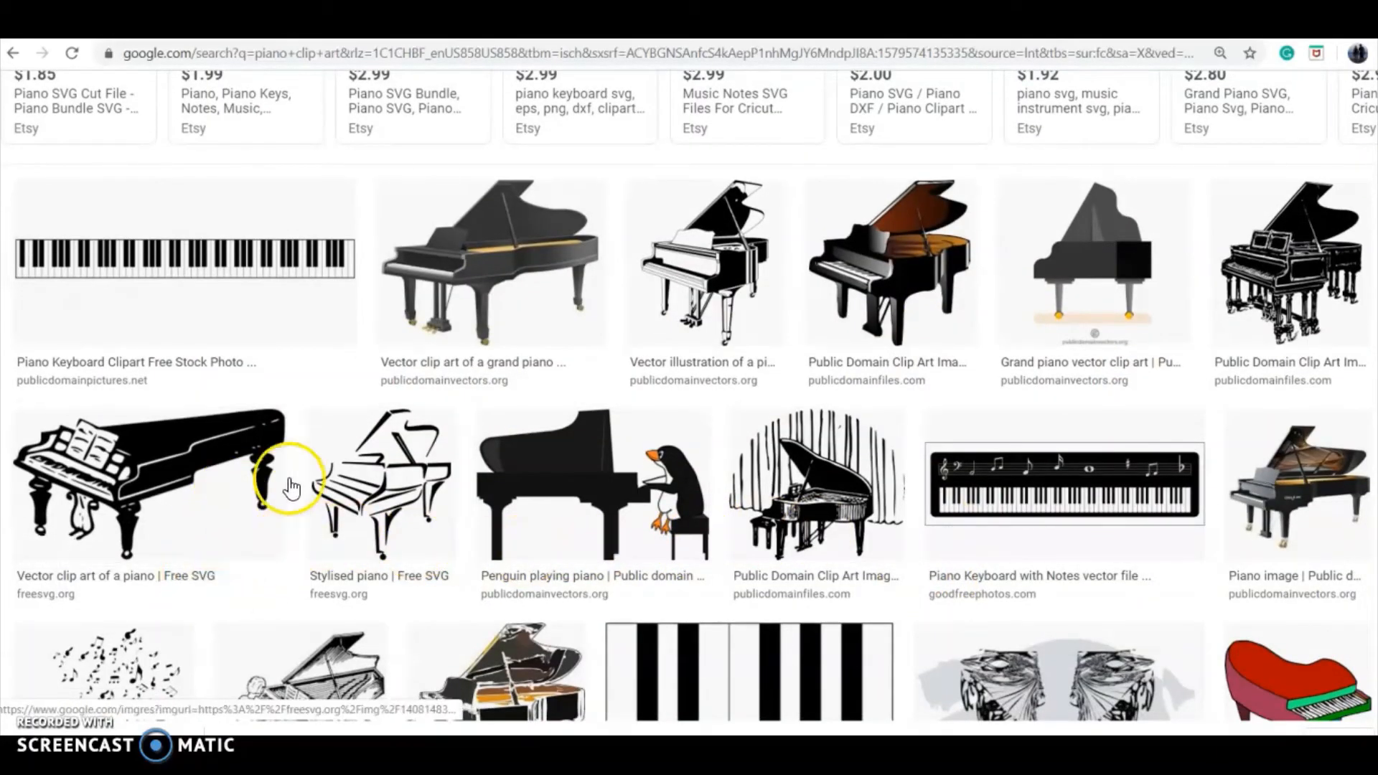
pyautogui.scroll(-2, 1221, 448)
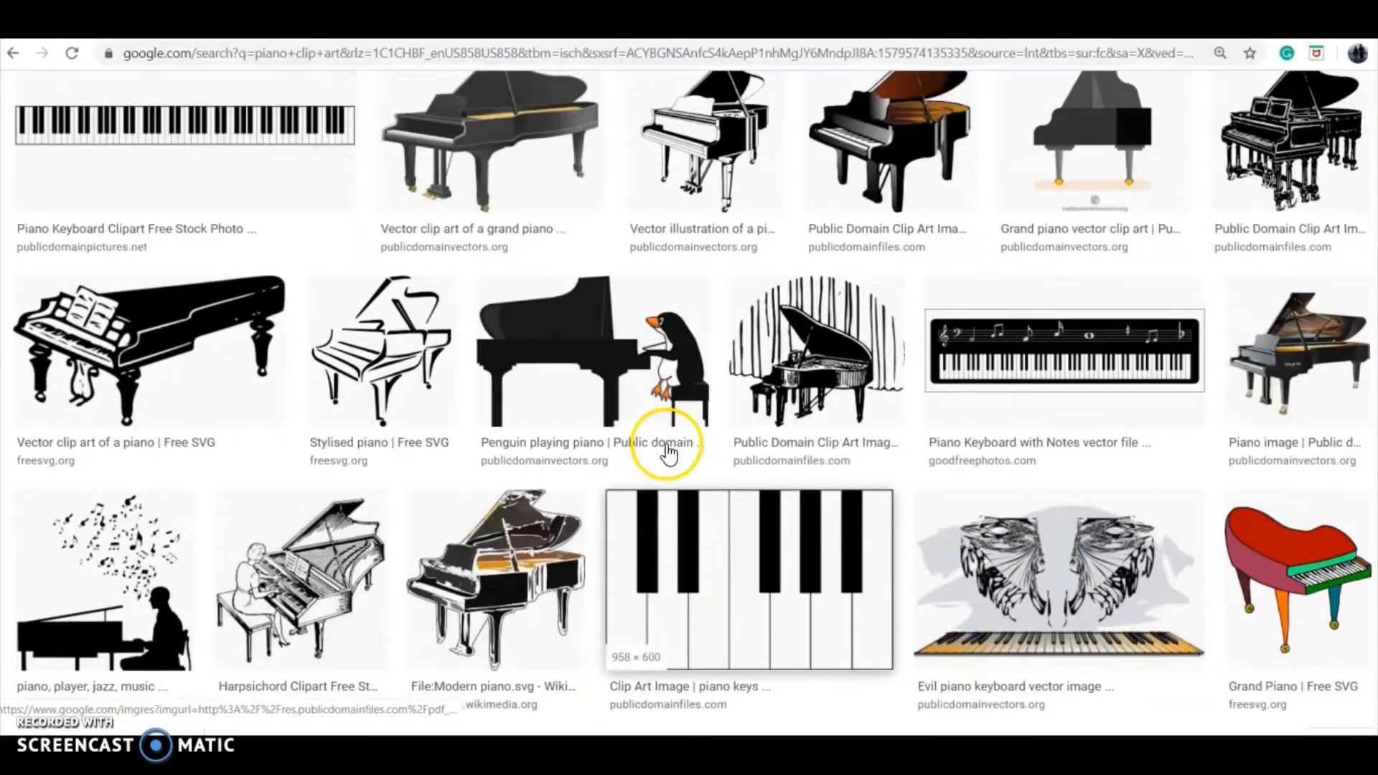
pyautogui.scroll(2, 668, 453)
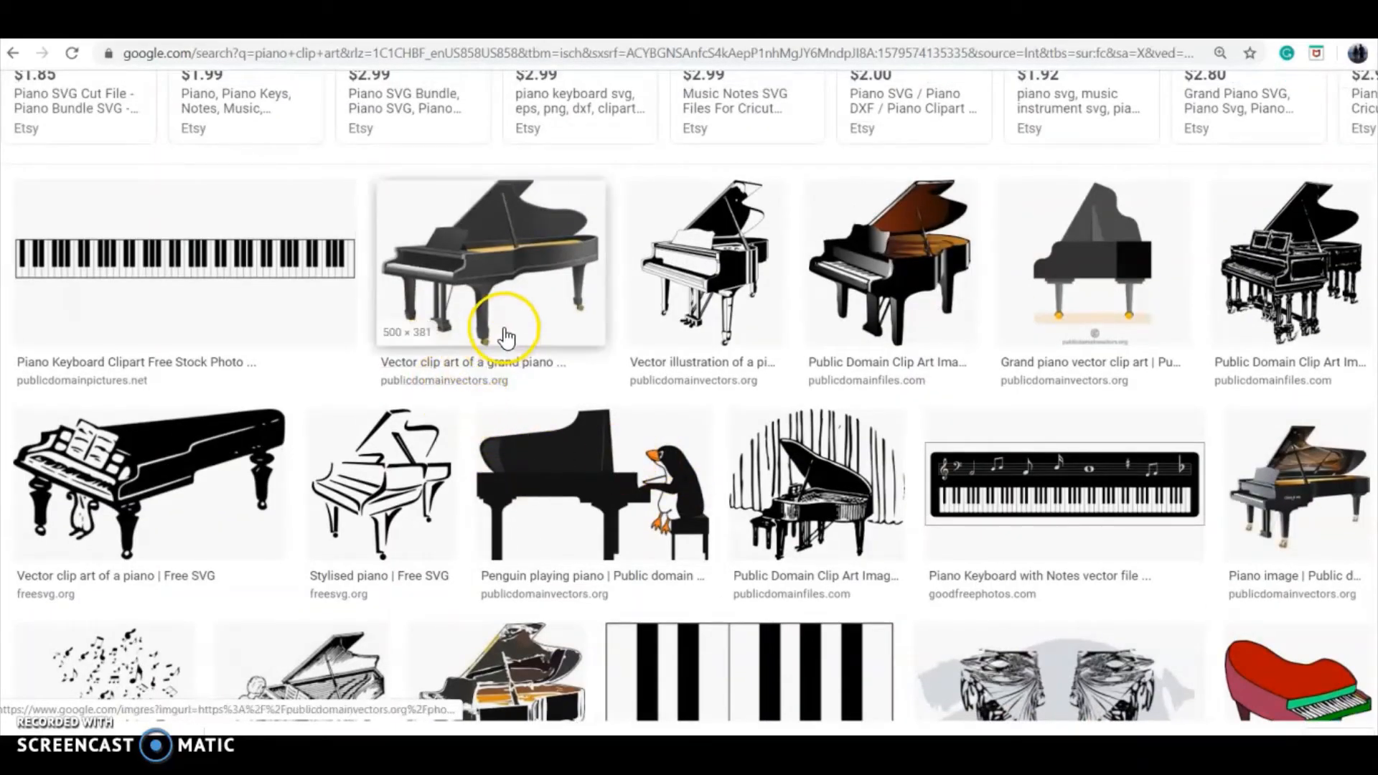
# Preview the black grand piano vector, then open the preview of the Public Domain Files grand piano with the brown lid
pyautogui.click(494, 296)
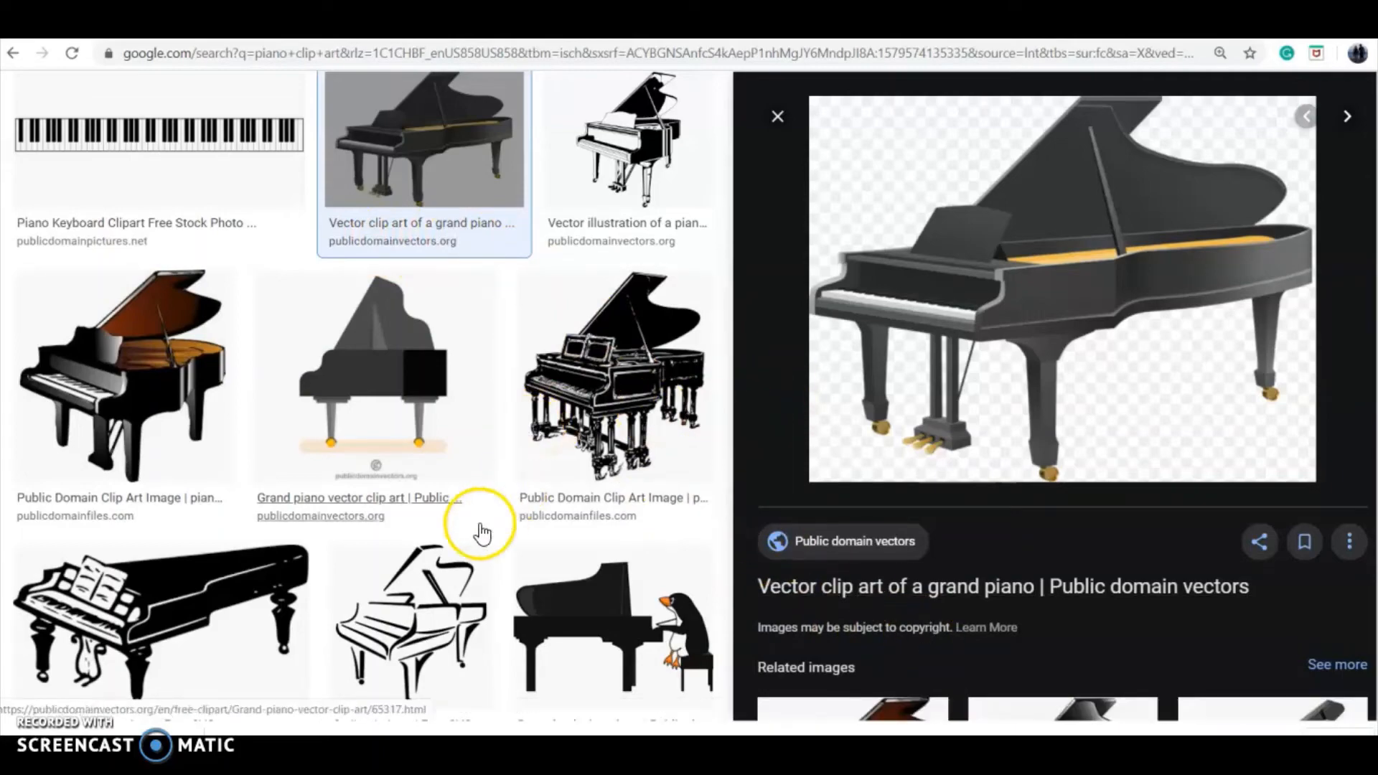
pyautogui.scroll(1, 400, 477)
pyautogui.click(169, 476)
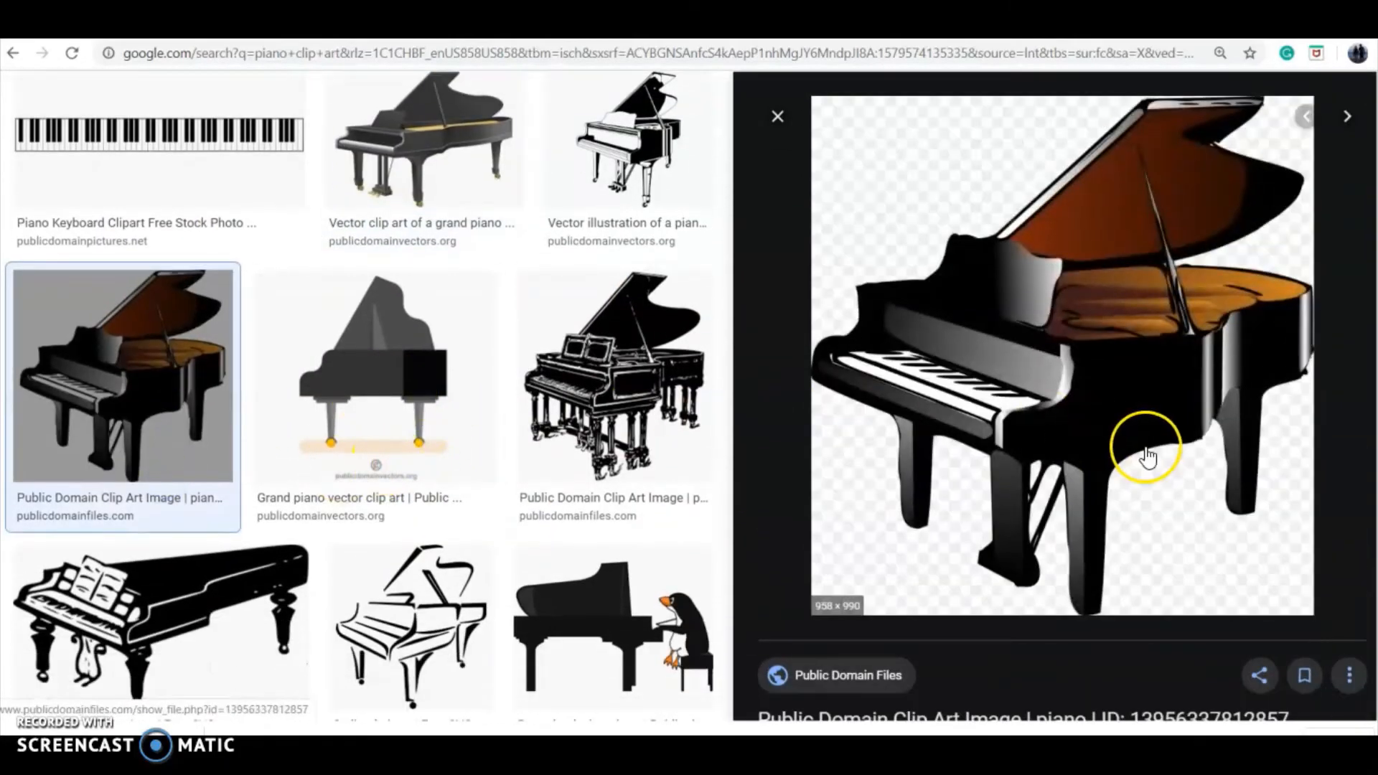
pyautogui.click(776, 119)
pyautogui.click(948, 208)
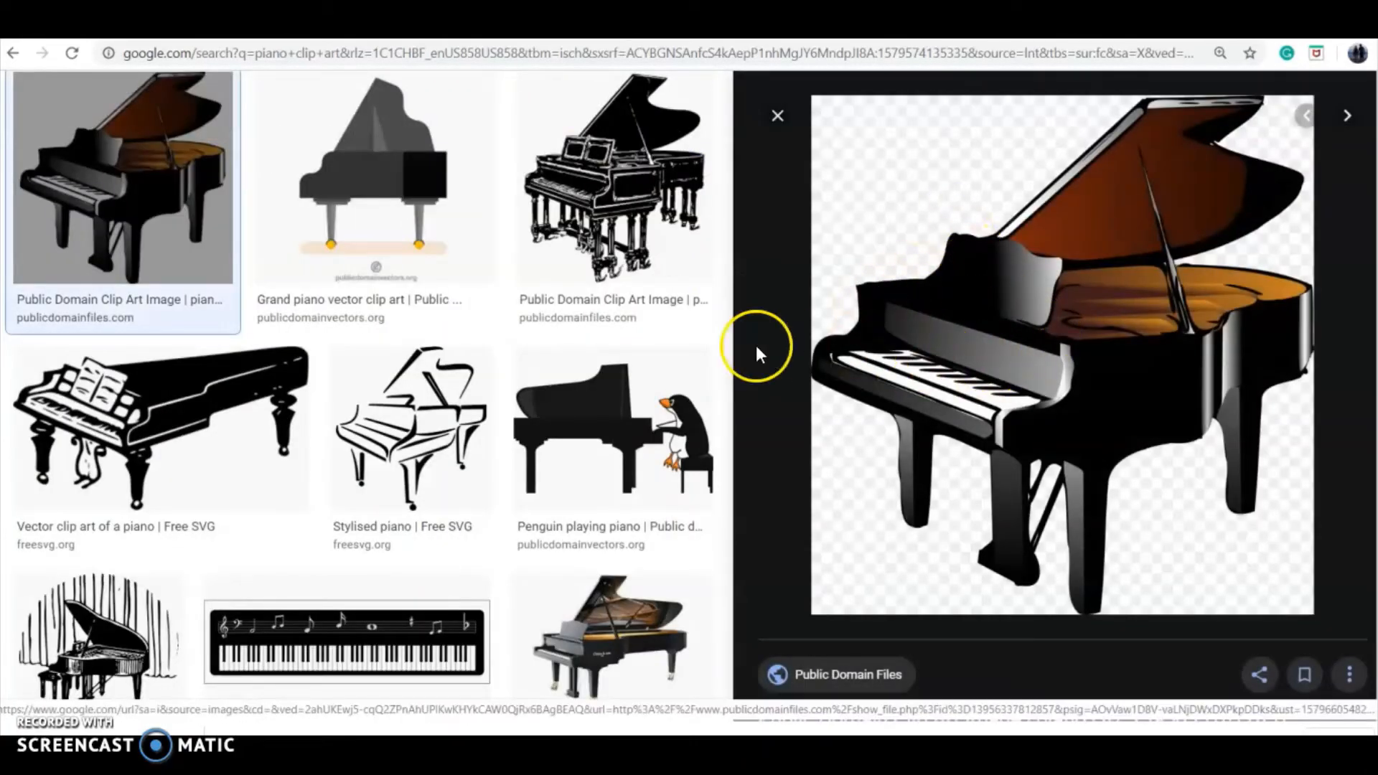
# Try pasting the previewed brown-lidded grand piano image onto the PowerPoint slide, and delete the pasted picture
pyautogui.rightClick(1016, 347)
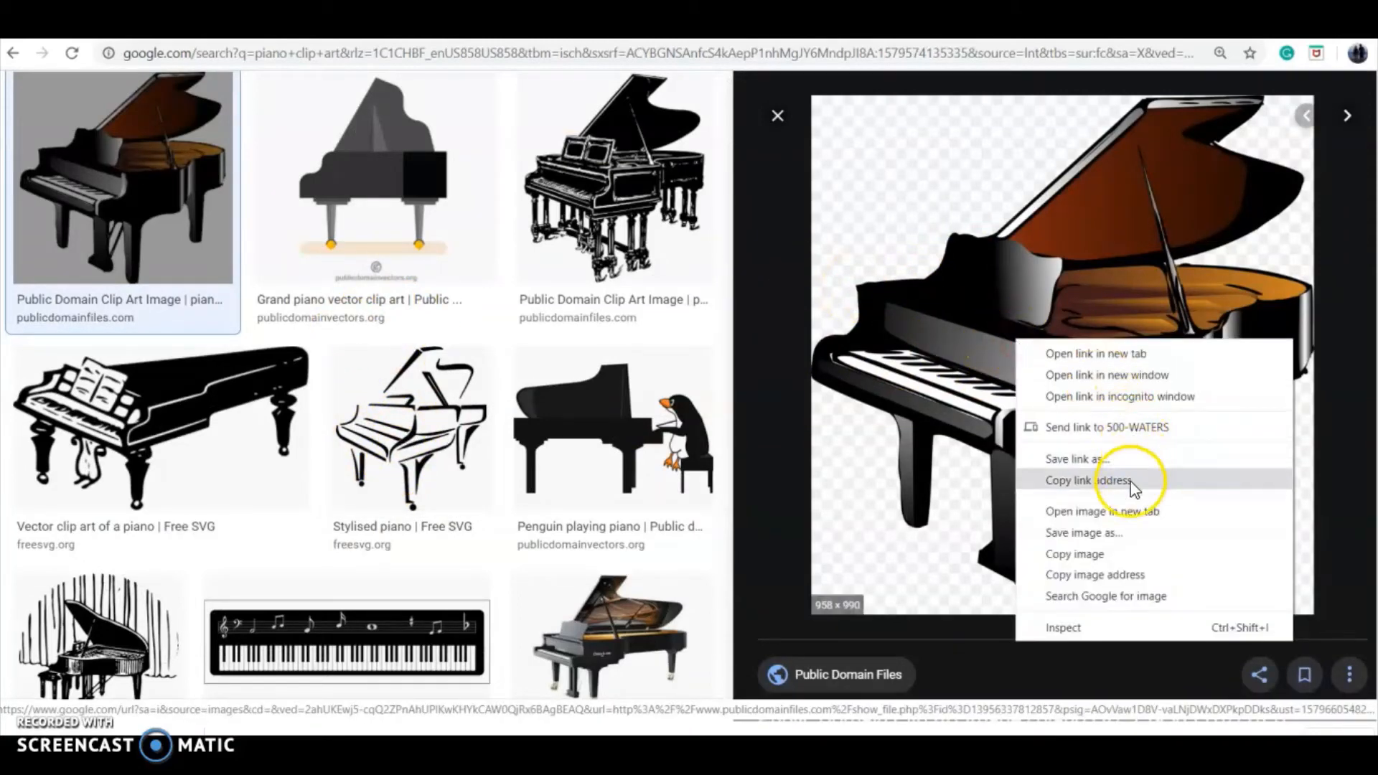
pyautogui.click(1100, 556)
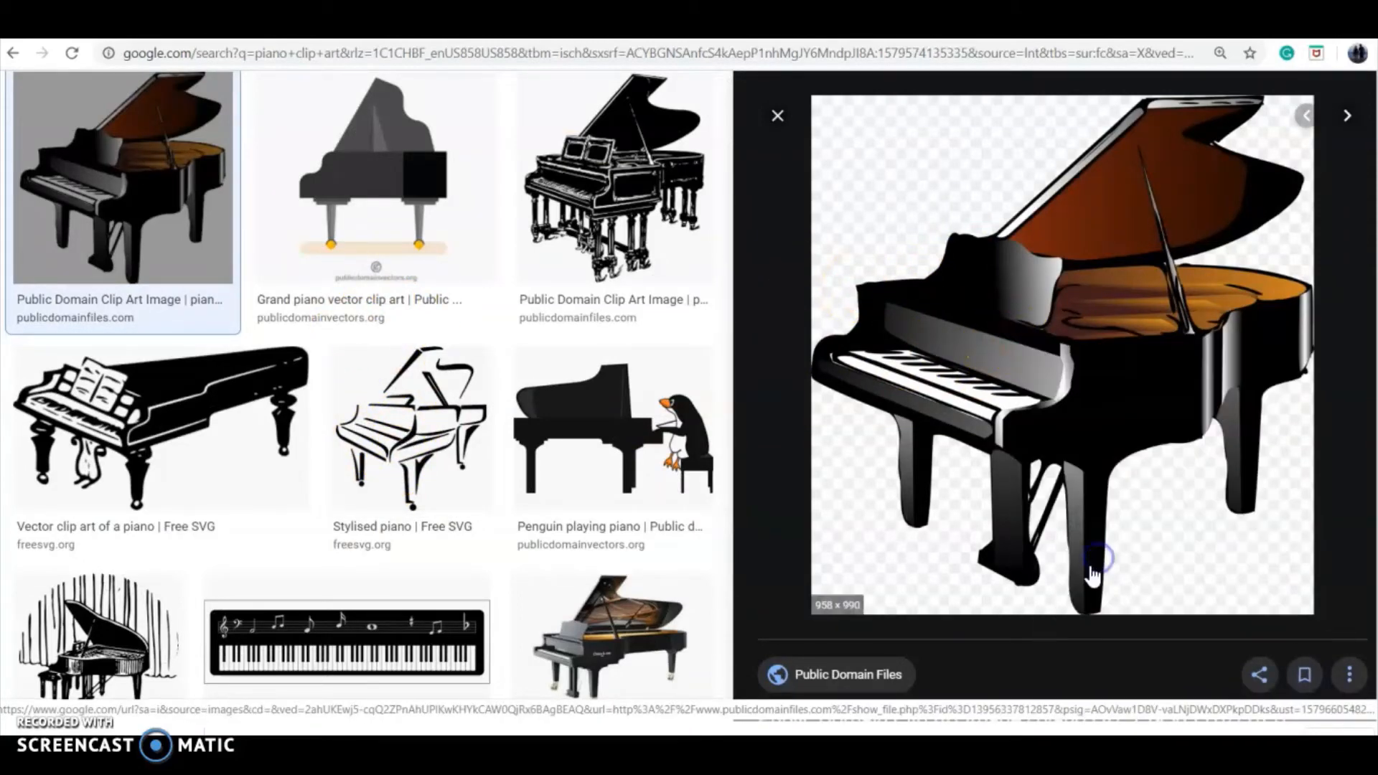
pyautogui.moveTo(747, 750)
pyautogui.click(819, 671)
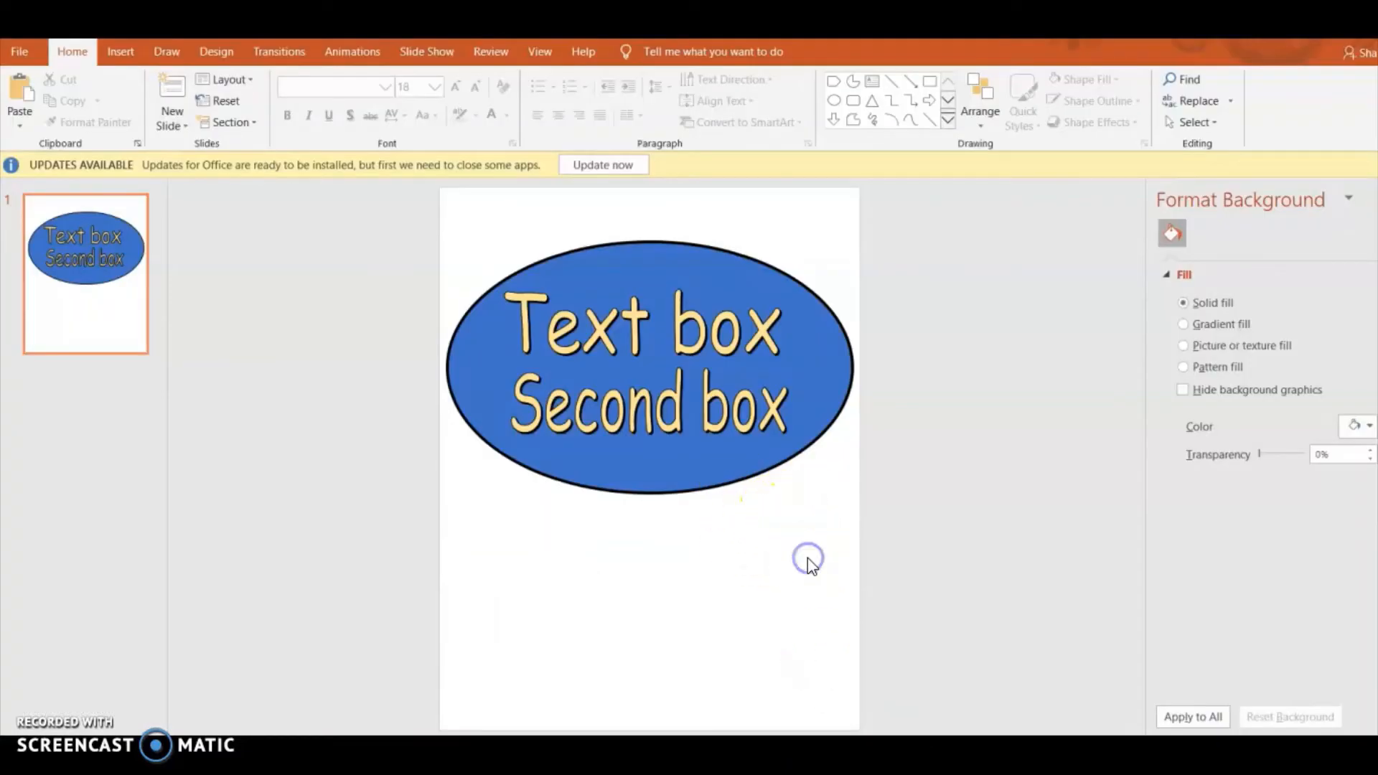
pyautogui.hotkey('ctrl', 'v')
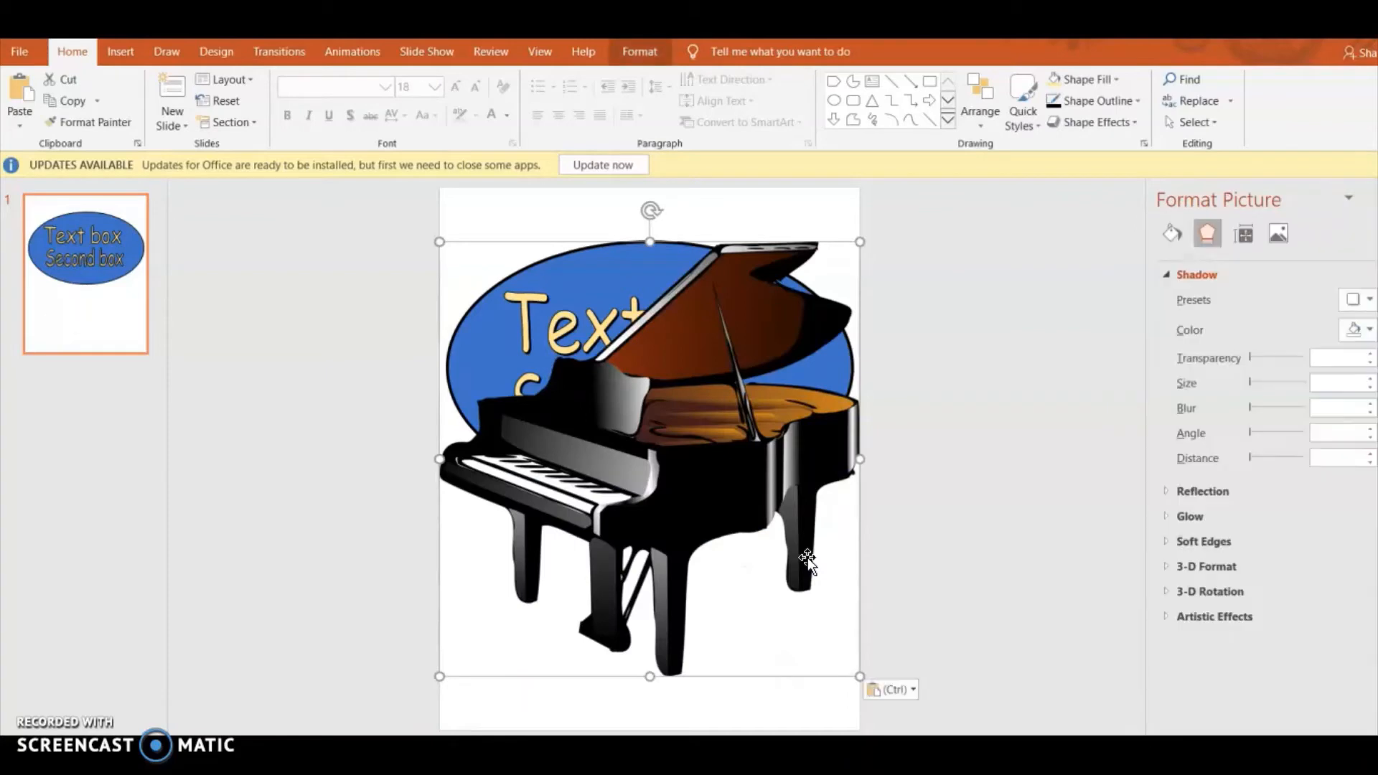
pyautogui.moveTo(634, 465)
pyautogui.mouseDown()
pyautogui.moveTo(647, 490)
pyautogui.moveTo(641, 477)
pyautogui.mouseUp()
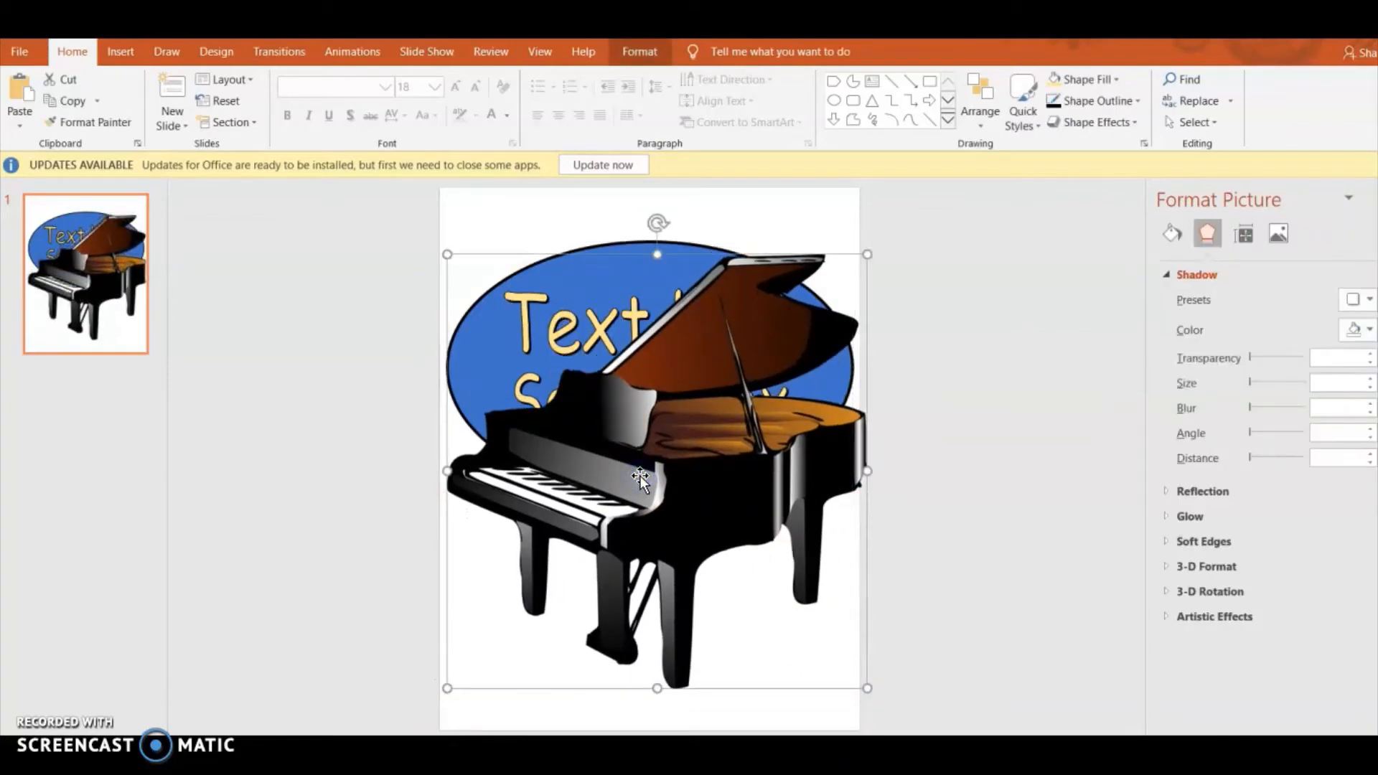
pyautogui.press('Delete')
# Copy the penguin playing piano image from the browser results into the PowerPoint slide, enlarged to about 6.2" wide over the oval's lower part
pyautogui.hotkey('alt', 'Tab')
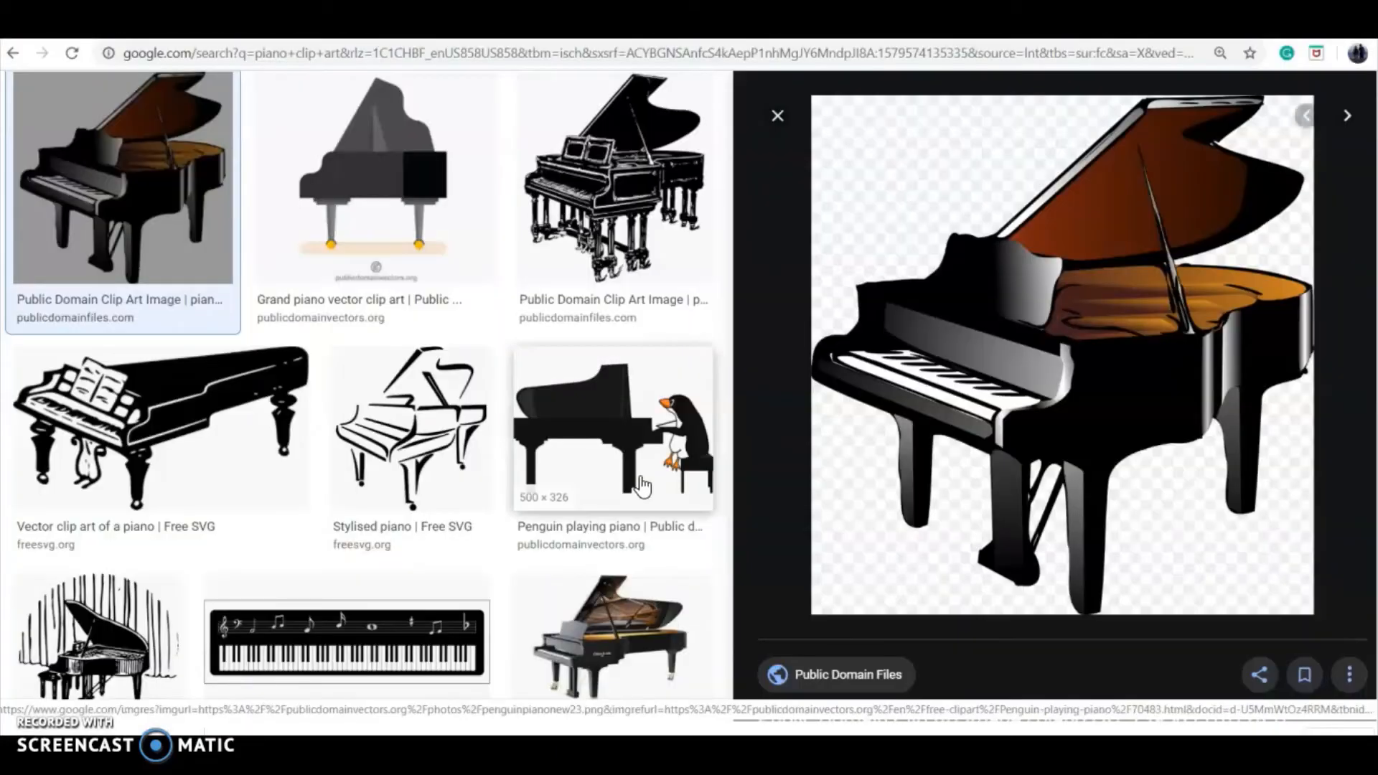
pyautogui.rightClick(571, 399)
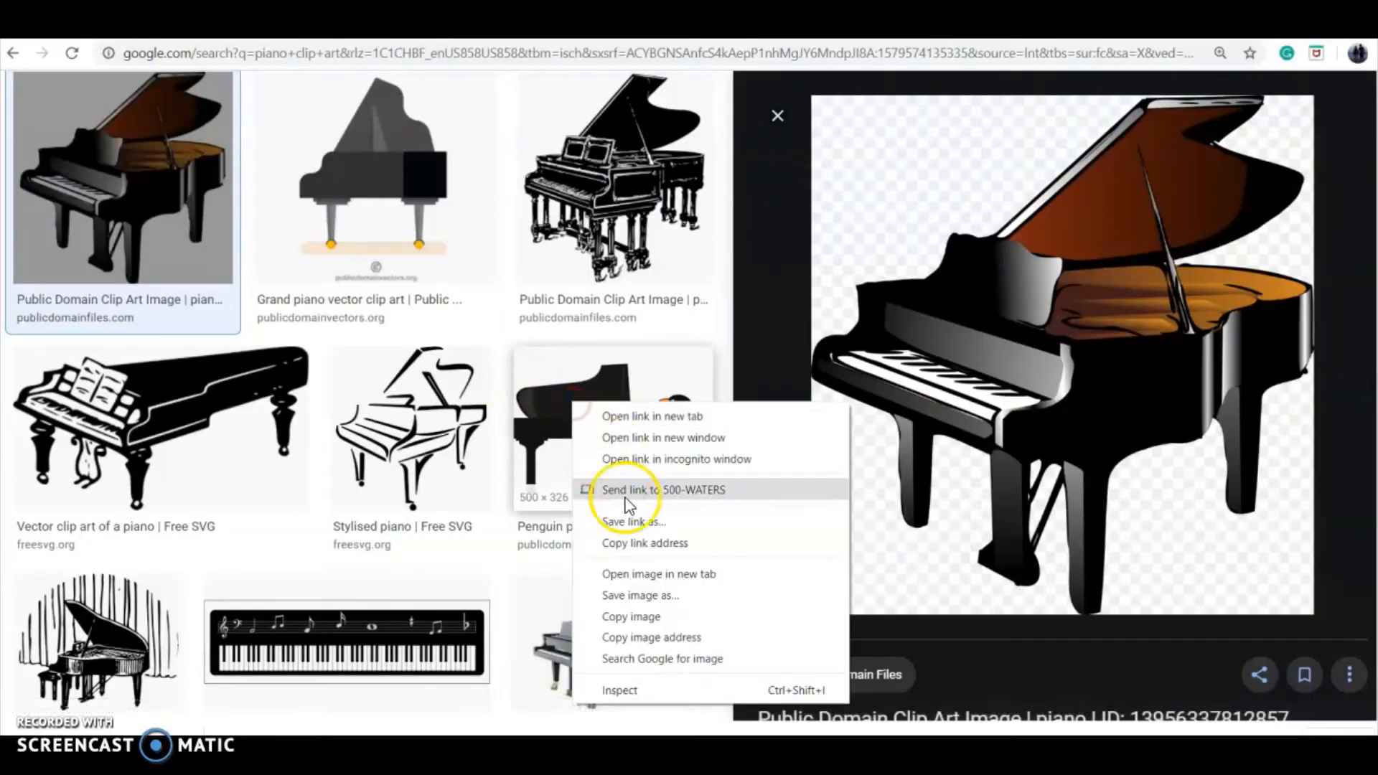
pyautogui.click(672, 619)
pyautogui.hotkey('alt', 'Tab')
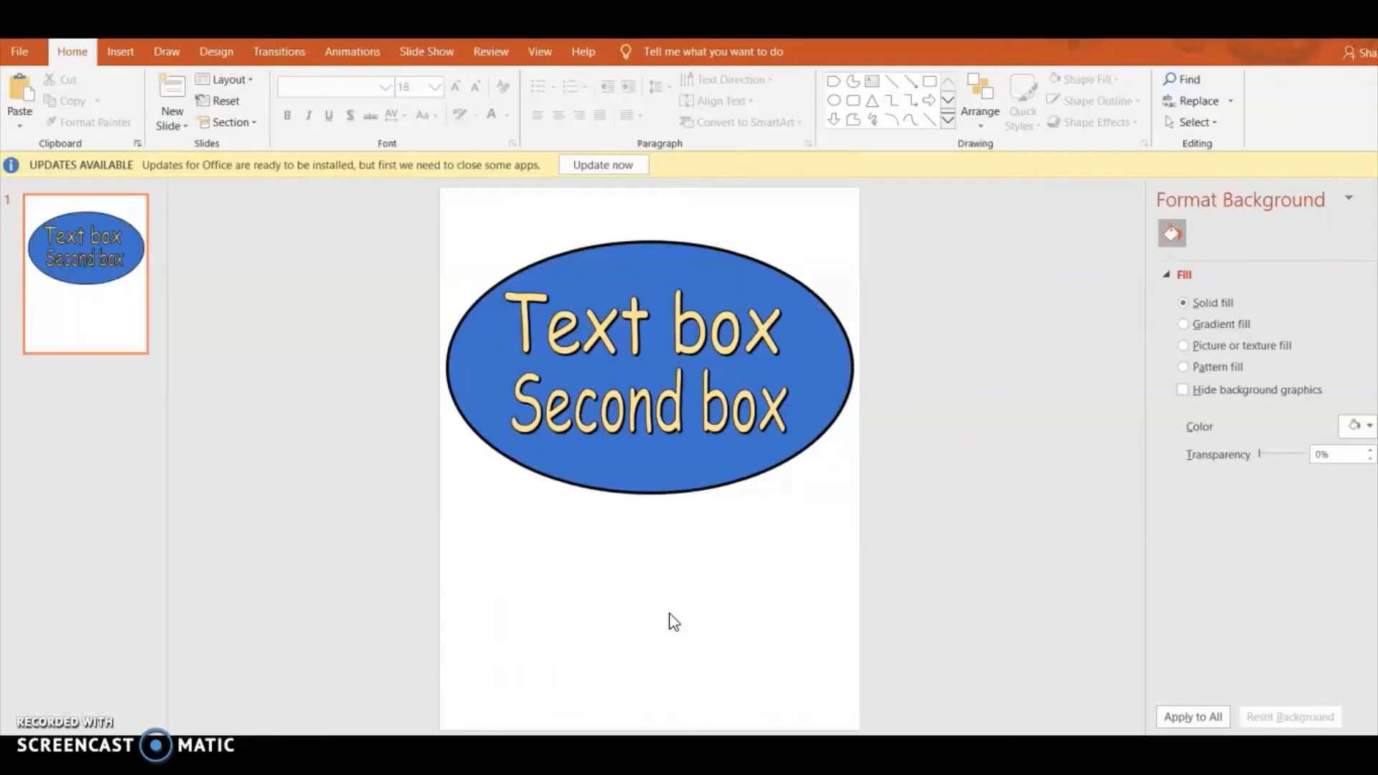
pyautogui.hotkey('ctrl', 'v')
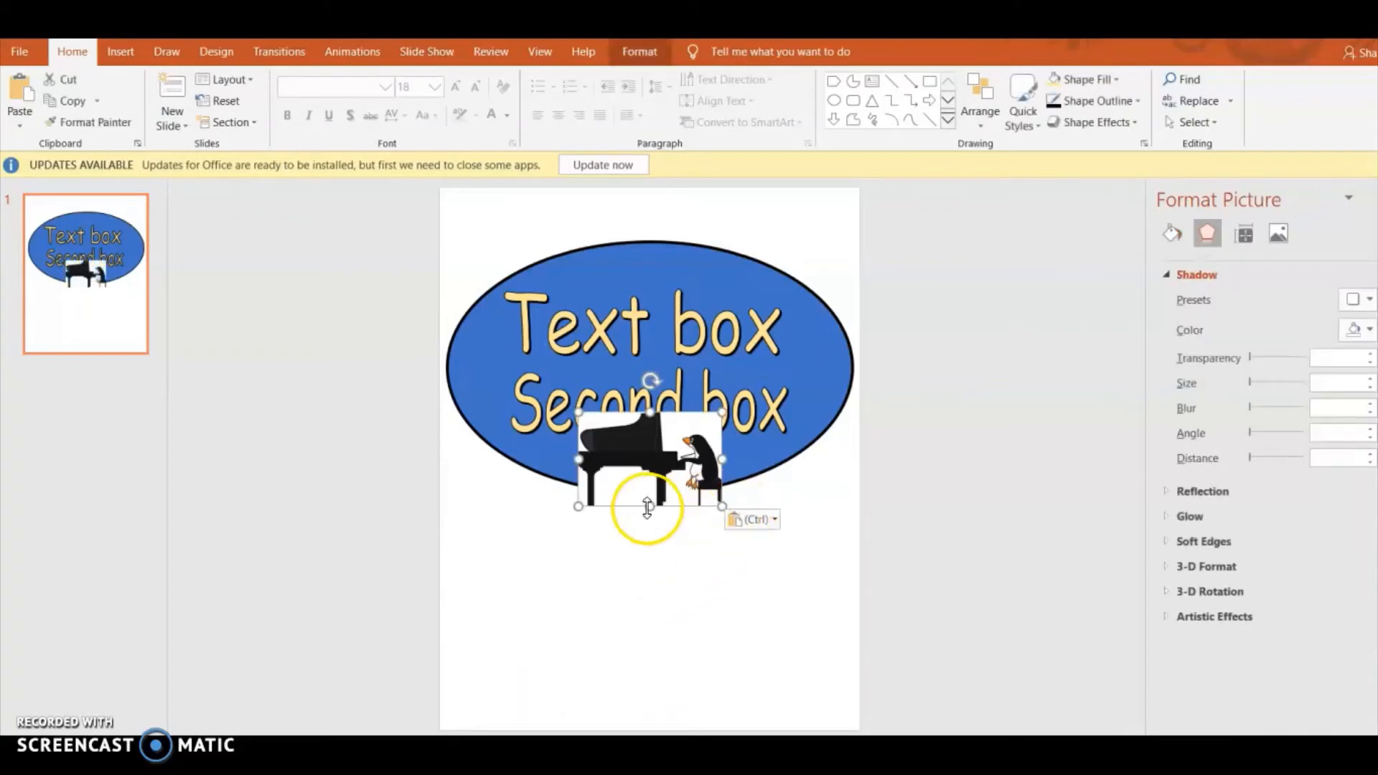
pyautogui.moveTo(578, 506); pyautogui.dragTo(421, 612)
pyautogui.moveTo(538, 563); pyautogui.dragTo(651, 541)
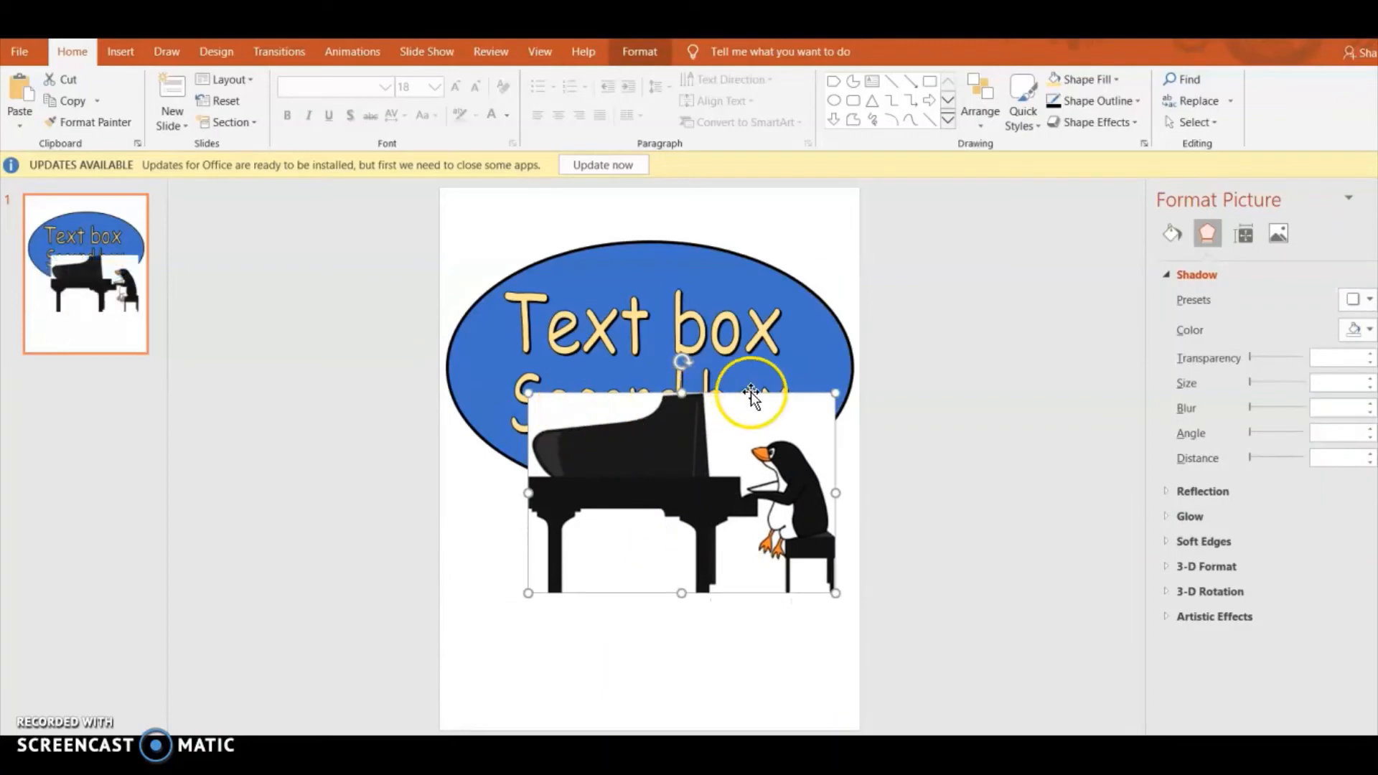
pyautogui.moveTo(682, 486)
pyautogui.mouseDown()
pyautogui.moveTo(668, 517)
pyautogui.moveTo(670, 495)
pyautogui.moveTo(700, 478)
pyautogui.moveTo(677, 485)
pyautogui.mouseUp()
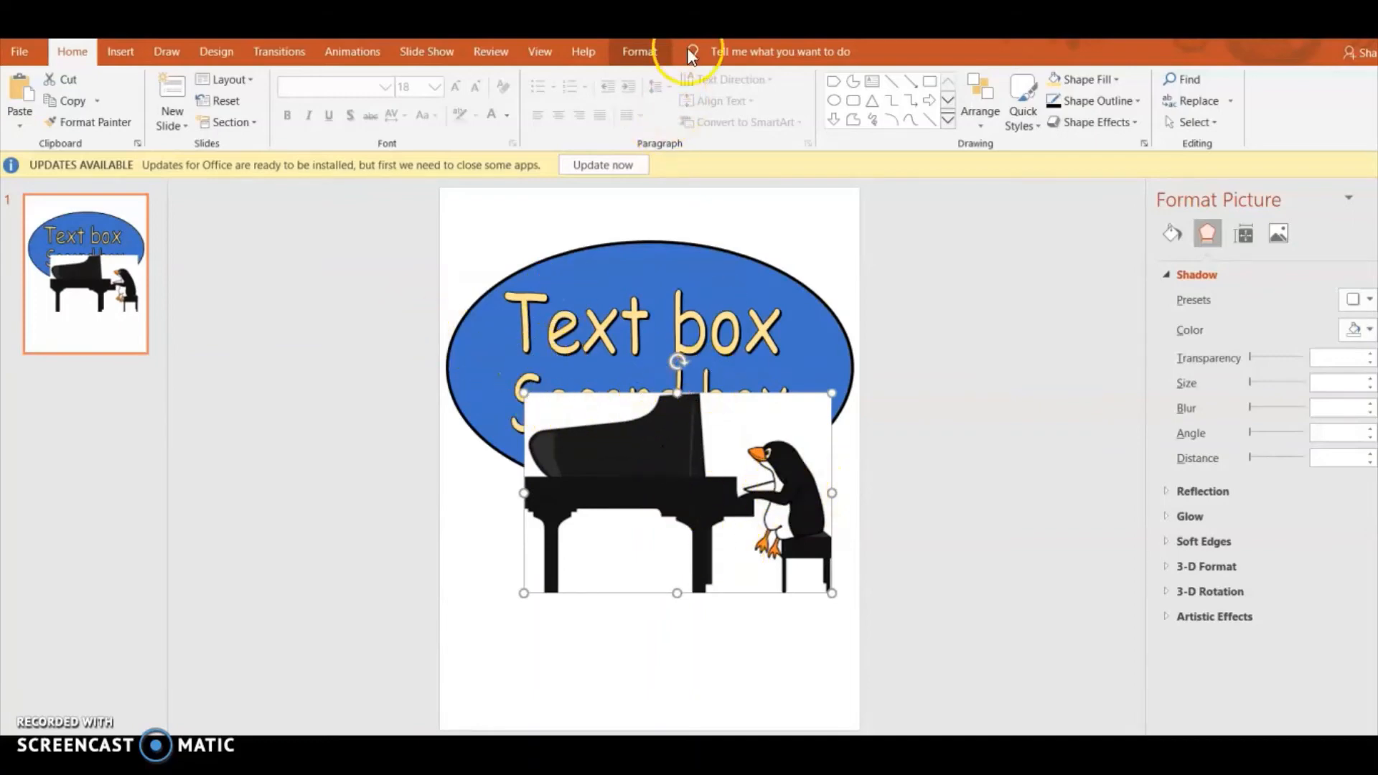
# Try making the penguin picture's white background transparent, and delete the picture from the slide
pyautogui.click(655, 49)
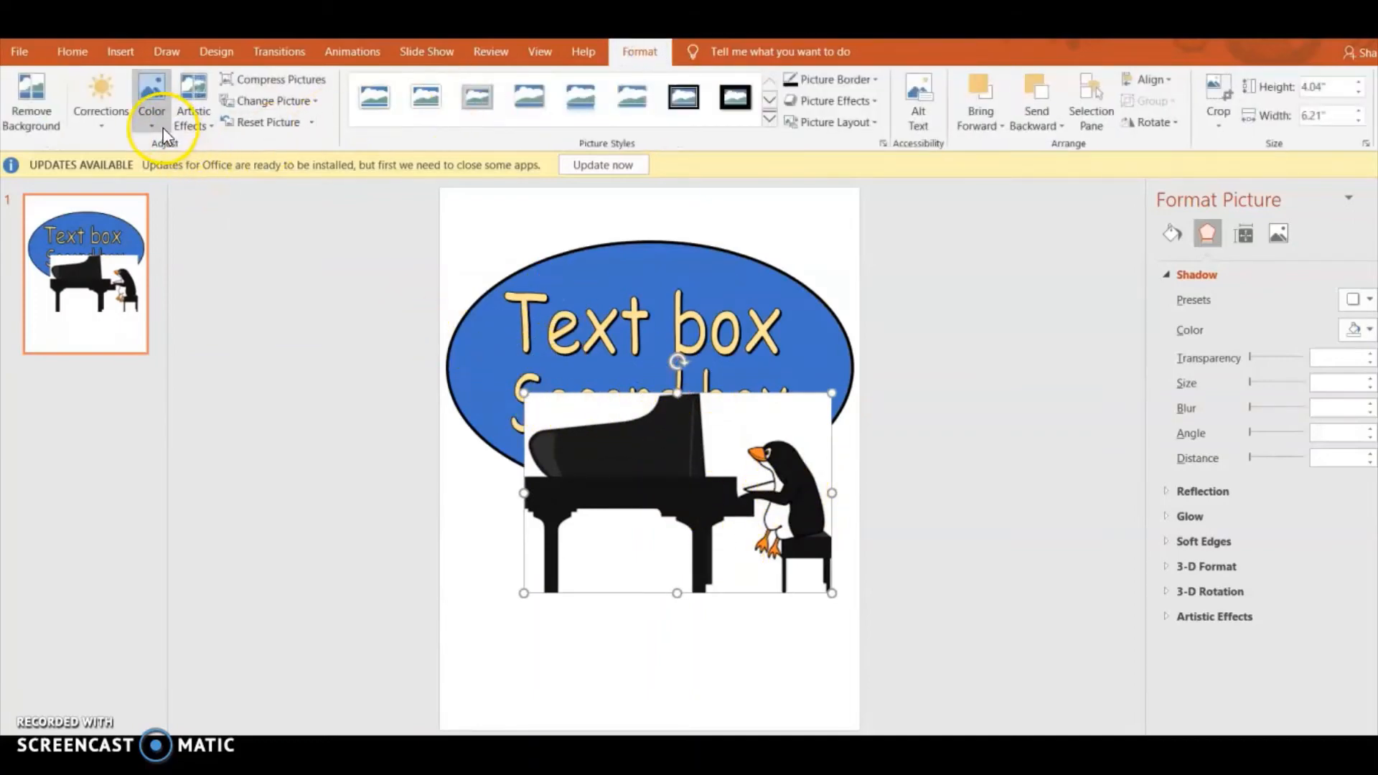
pyautogui.click(155, 122)
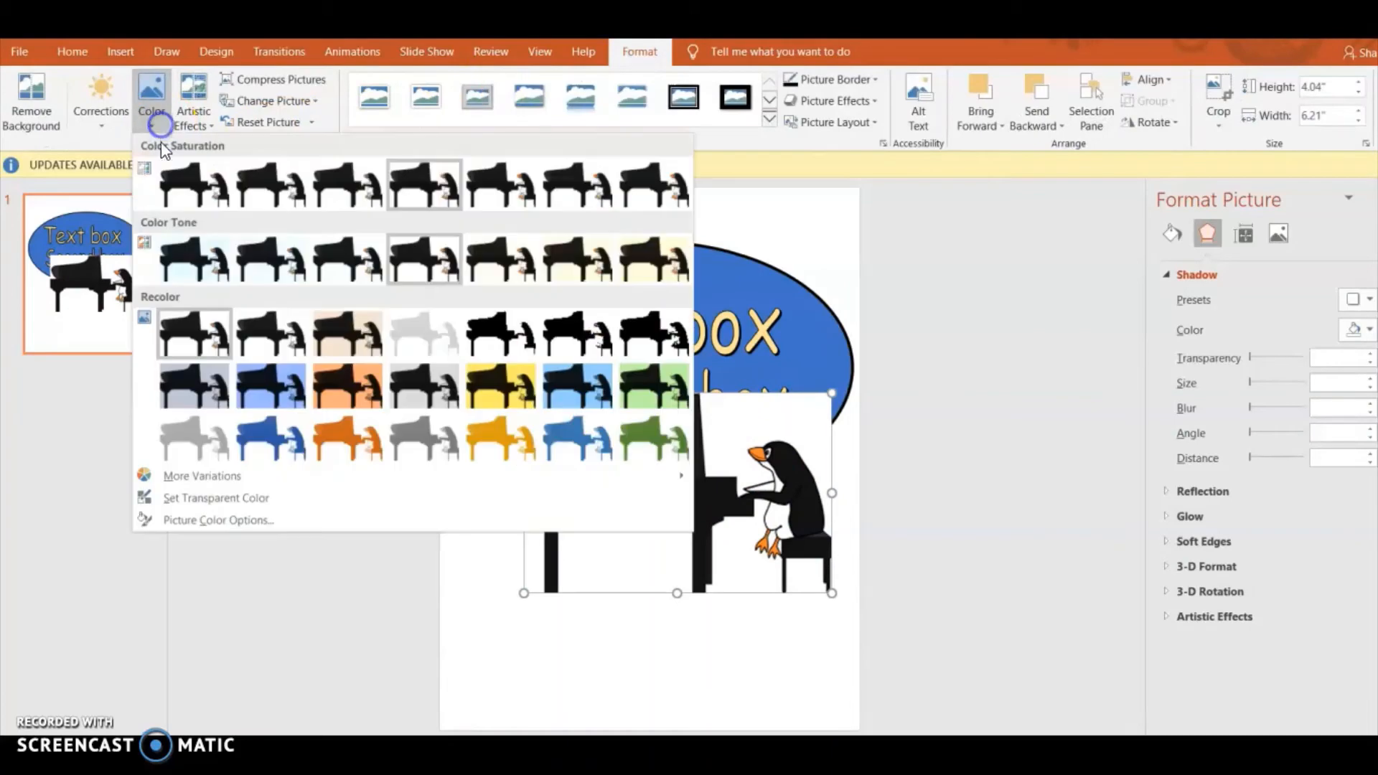
pyautogui.click(188, 500)
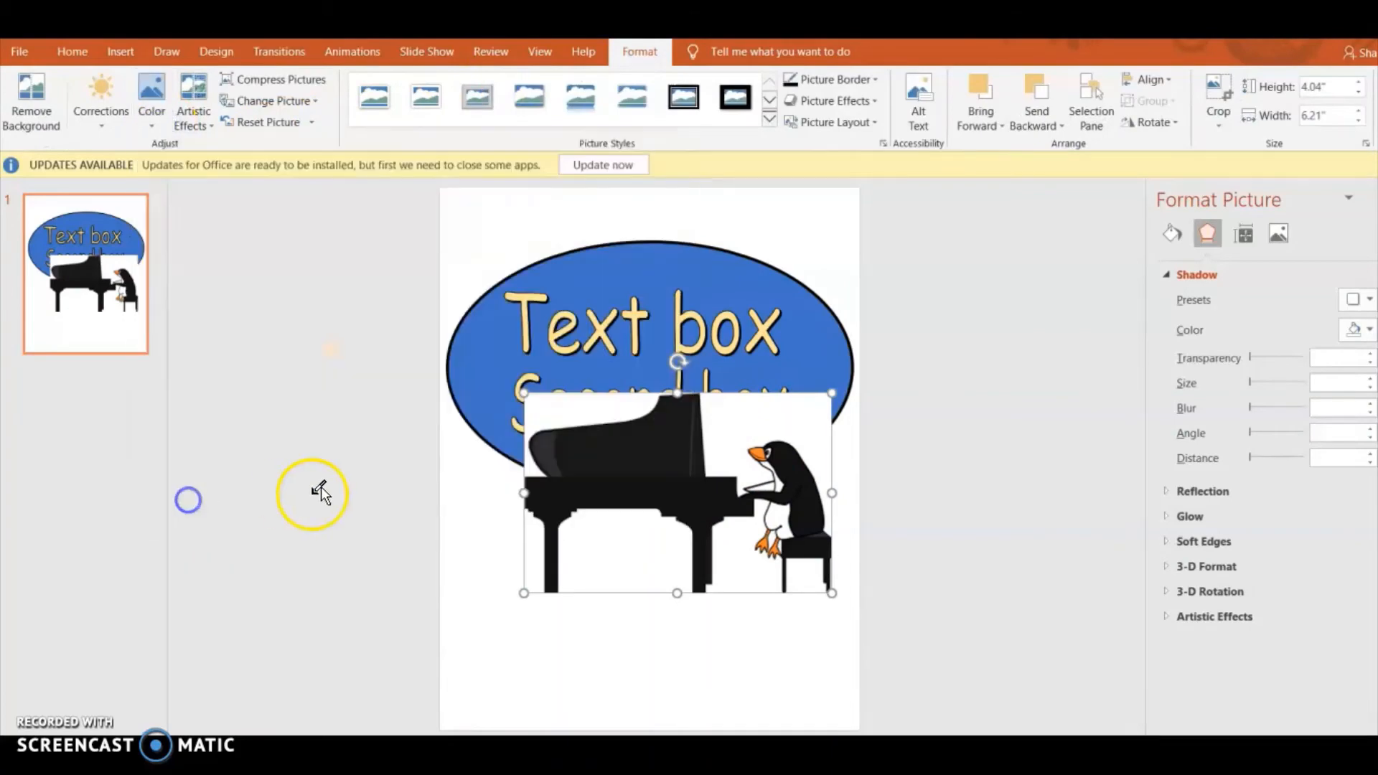
pyautogui.click(594, 398)
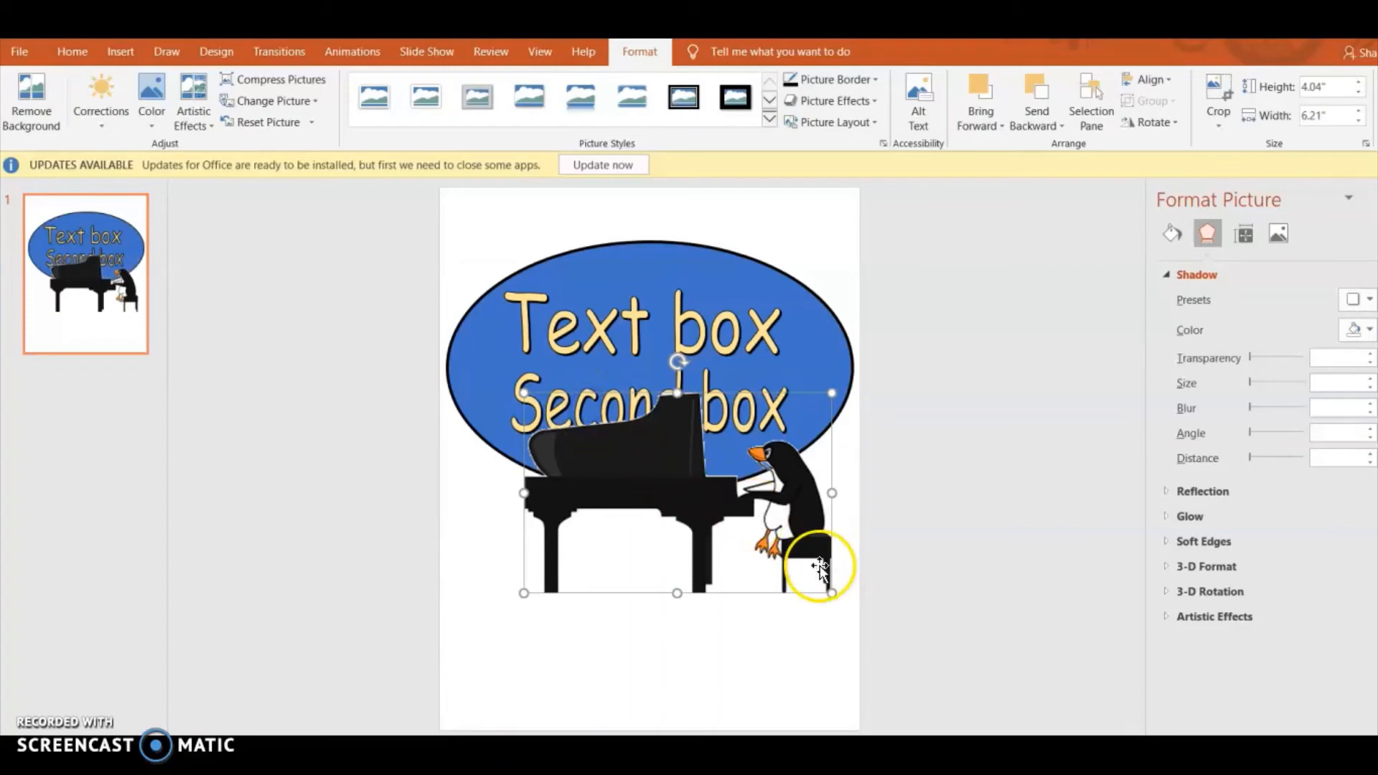
pyautogui.moveTo(634, 486); pyautogui.dragTo(645, 526)
pyautogui.press('Delete')
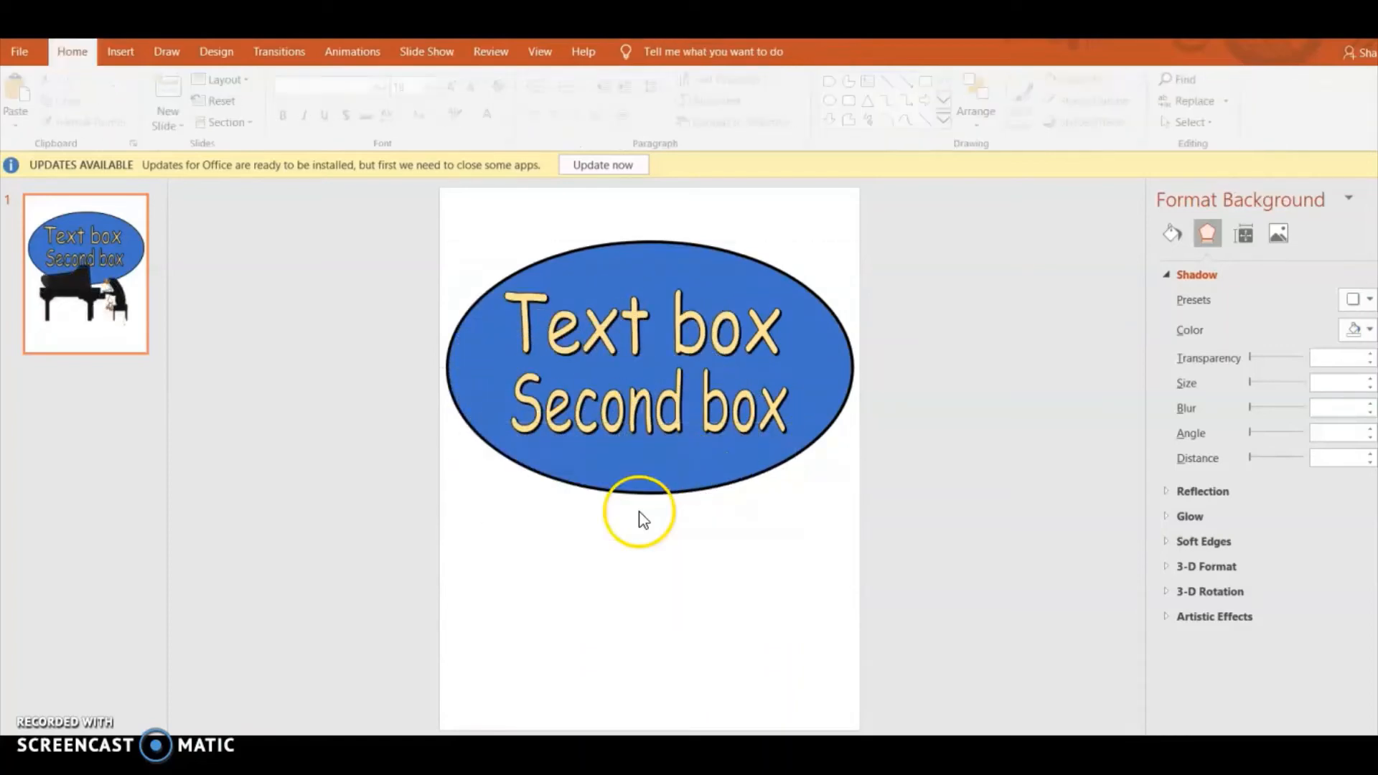
# Copy the freesvg.org black piano clip art from the browser into the PowerPoint slide and enlarge it to about 5.2" wide
pyautogui.hotkey('alt', 'Tab')
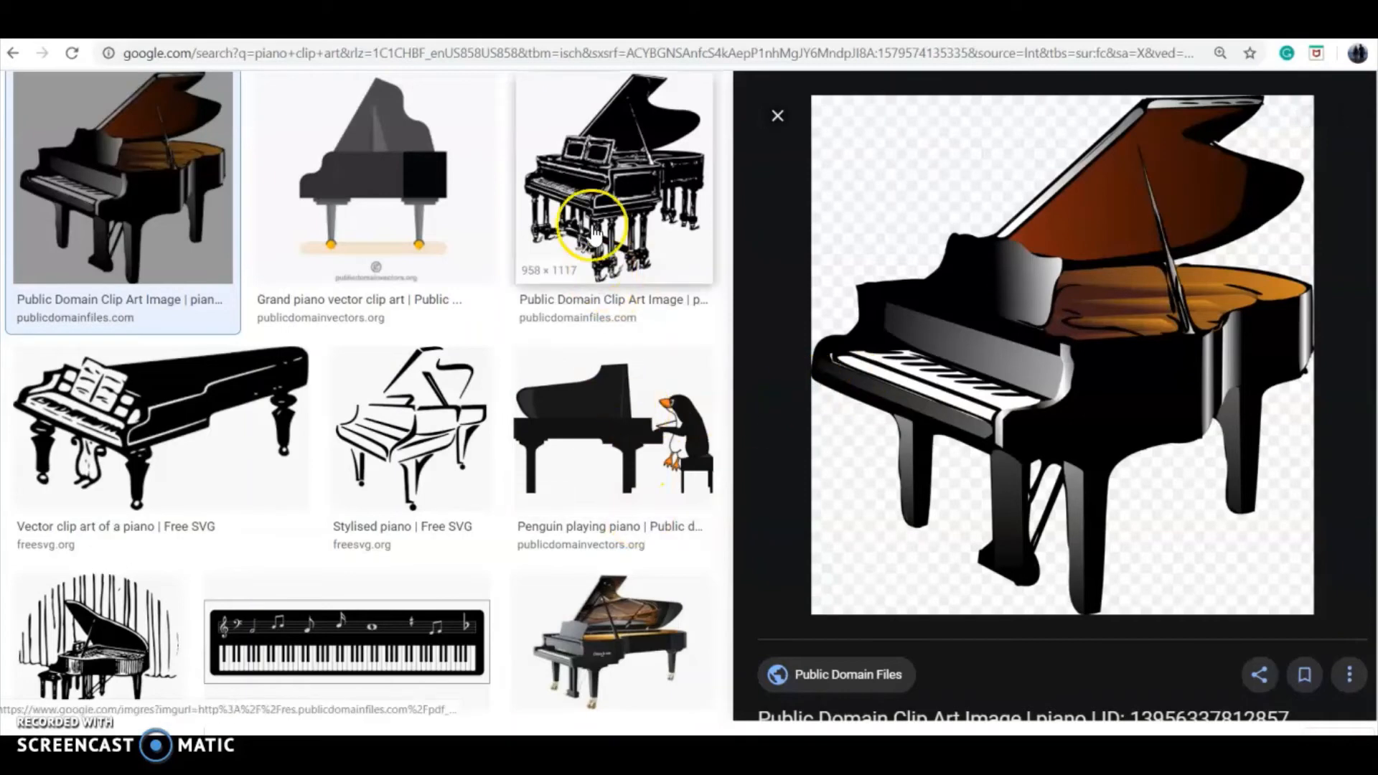
pyautogui.rightClick(215, 429)
pyautogui.click(270, 642)
pyautogui.hotkey('alt', 'Tab')
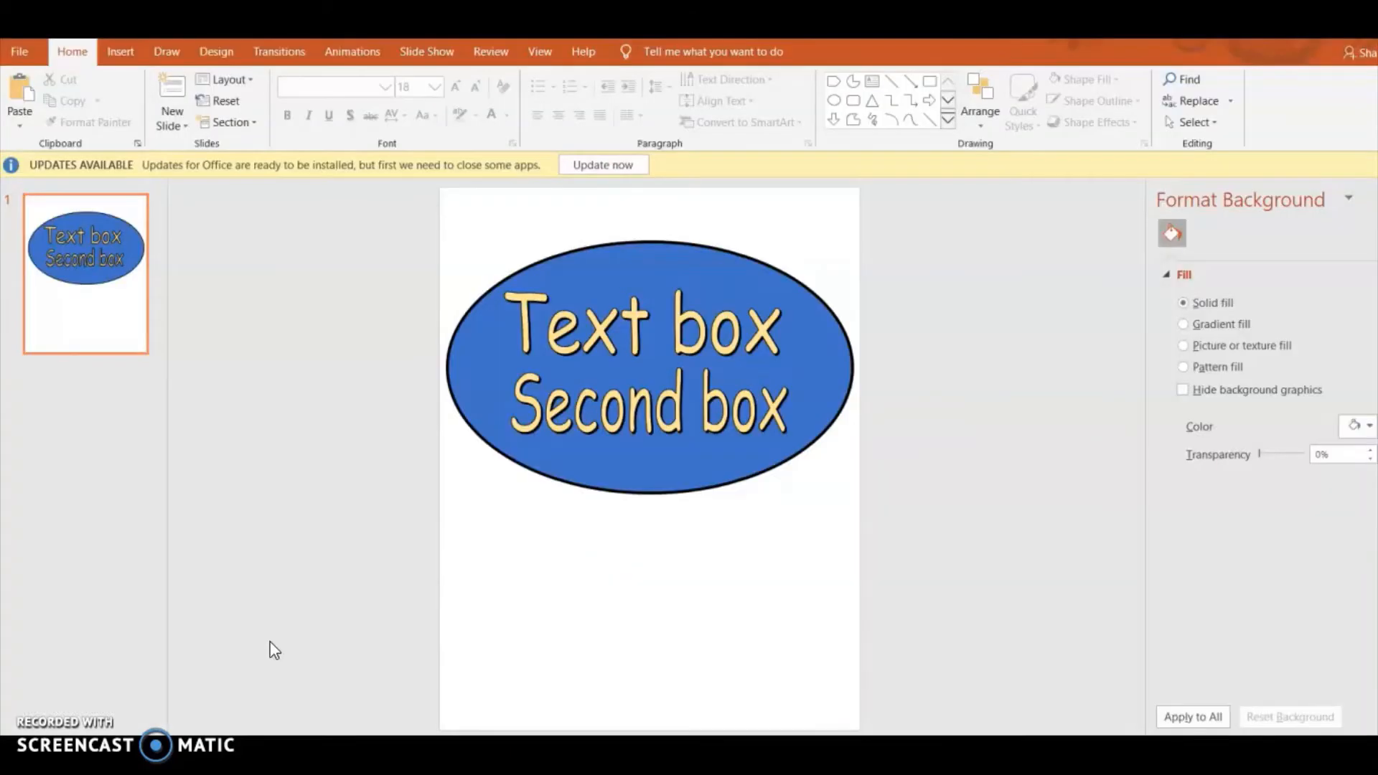
pyautogui.hotkey('ctrl', 'v')
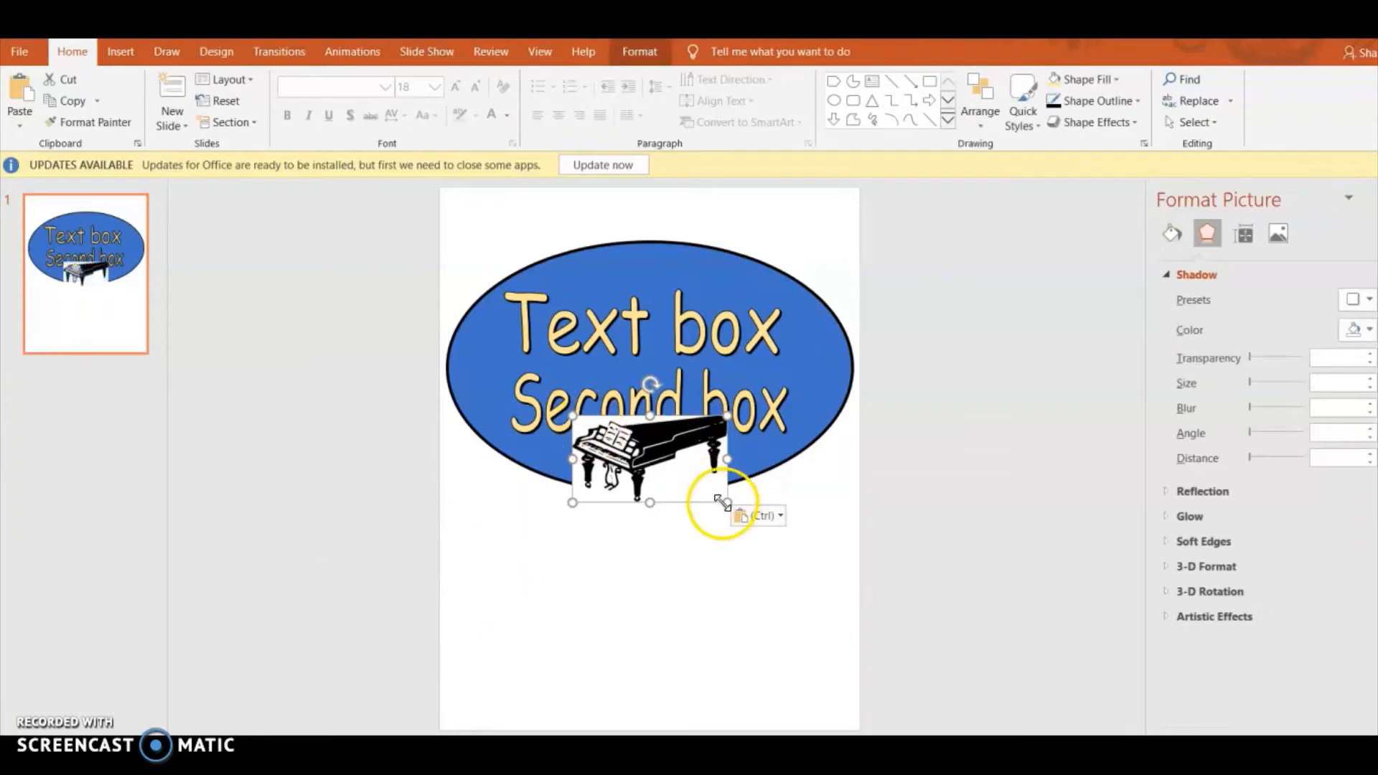
pyautogui.moveTo(728, 509); pyautogui.dragTo(831, 559)
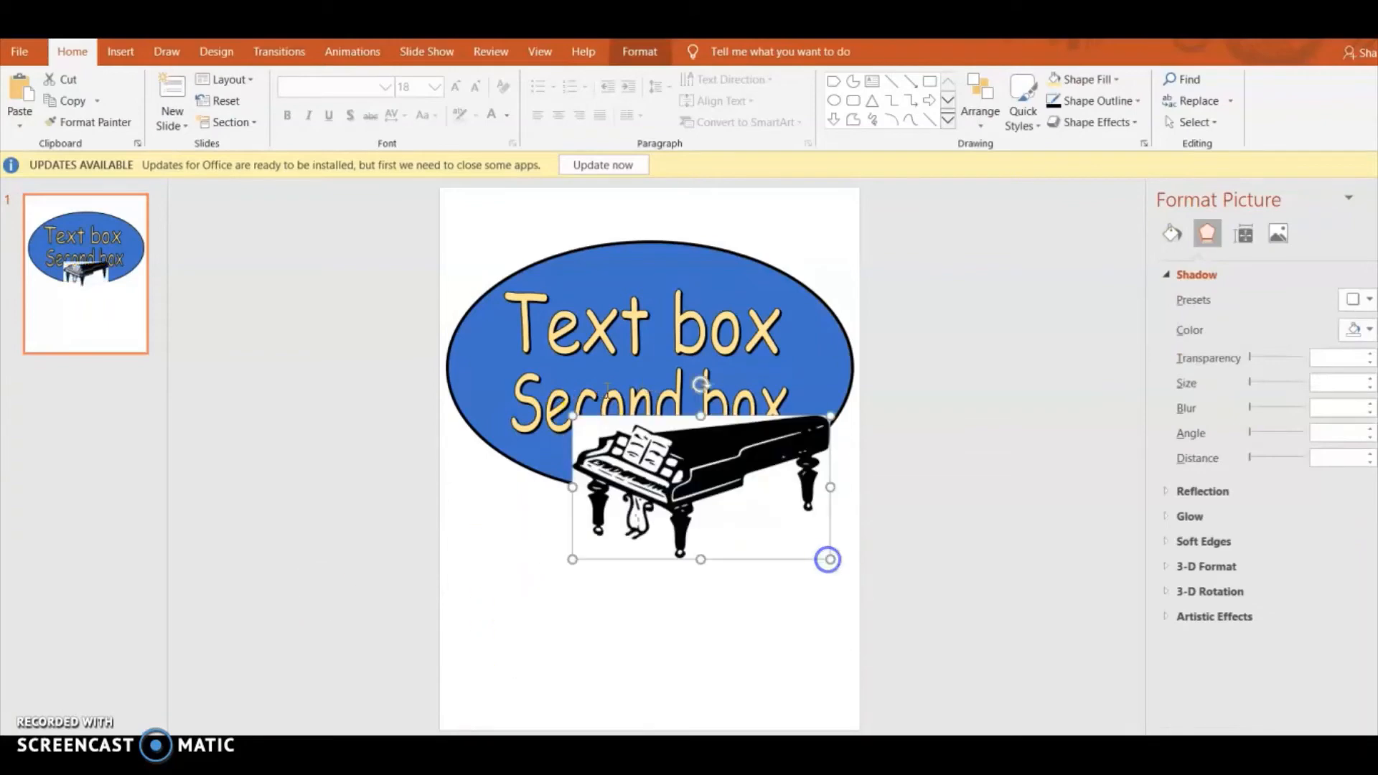
# Try making the white background of the black piano picture transparent
pyautogui.click(646, 50)
pyautogui.click(161, 115)
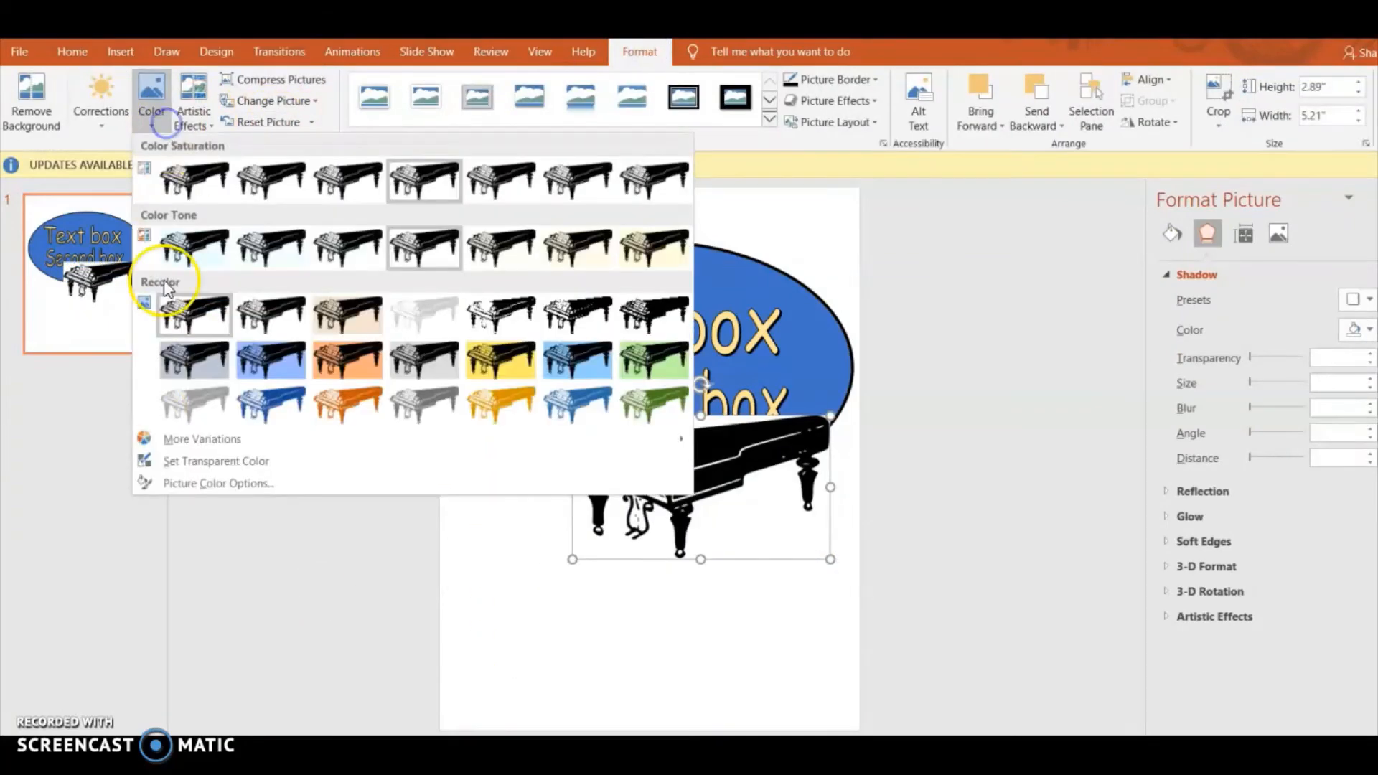
pyautogui.click(161, 463)
pyautogui.click(759, 516)
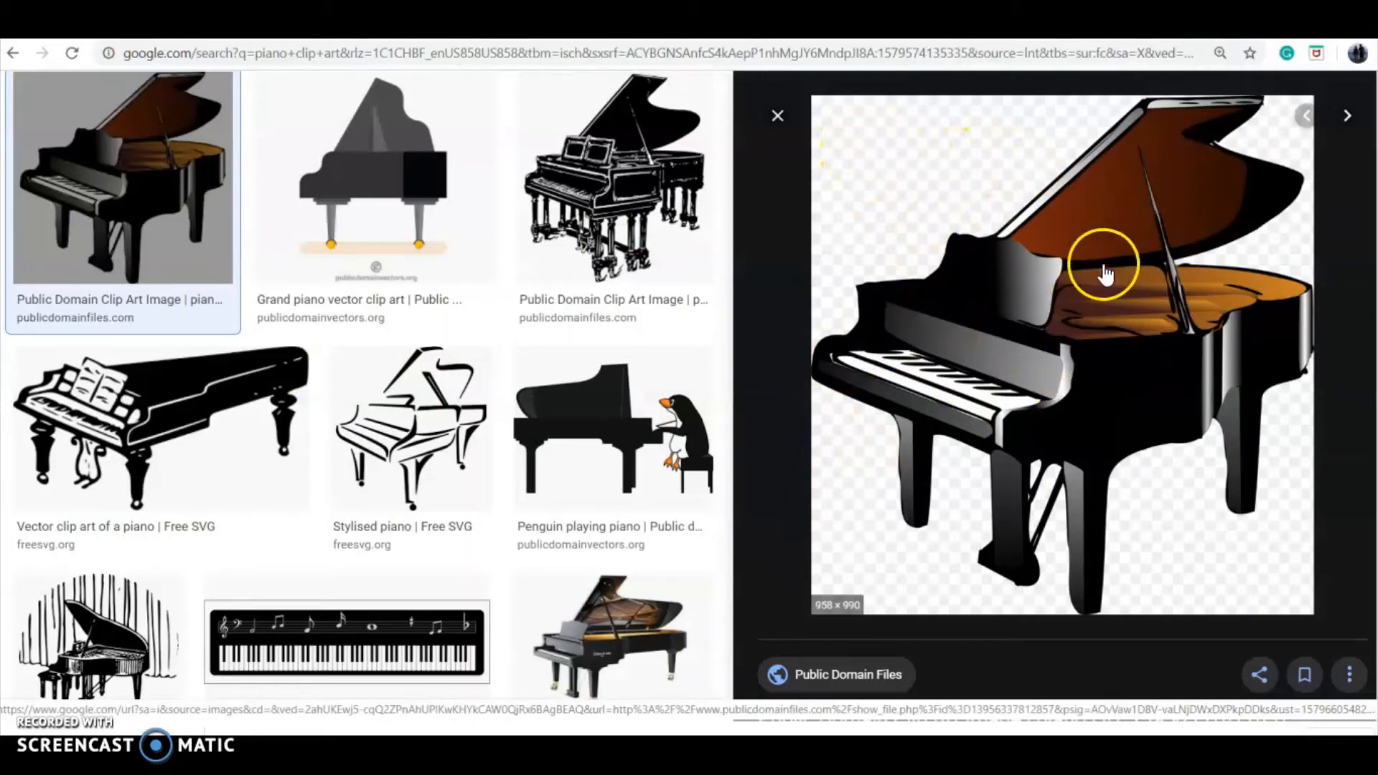
# Copy the brown-lidded grand piano from the browser preview into the PowerPoint slide, shrink it, and place it over the oval's lower part
pyautogui.rightClick(1044, 350)
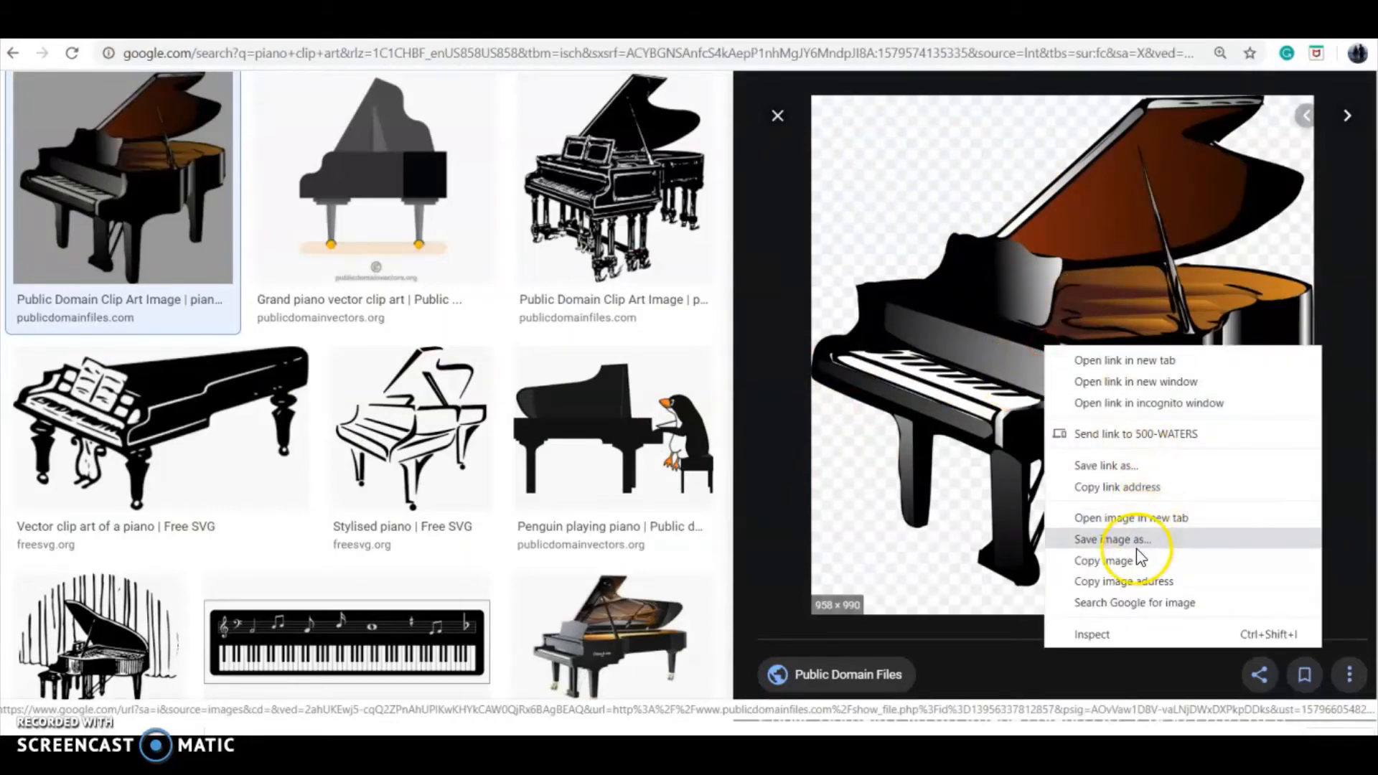
pyautogui.click(1131, 570)
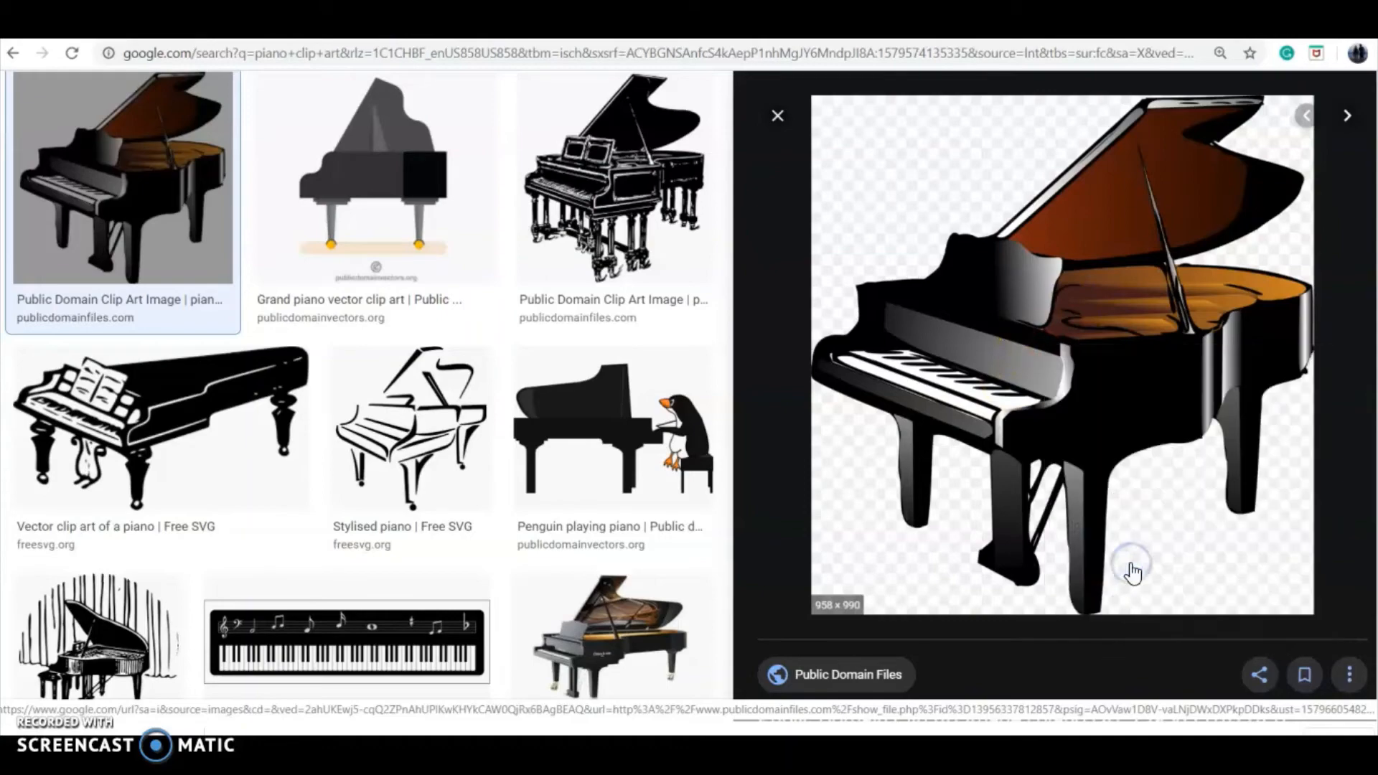
pyautogui.hotkey('alt', 'Tab')
pyautogui.hotkey('ctrl', 'v')
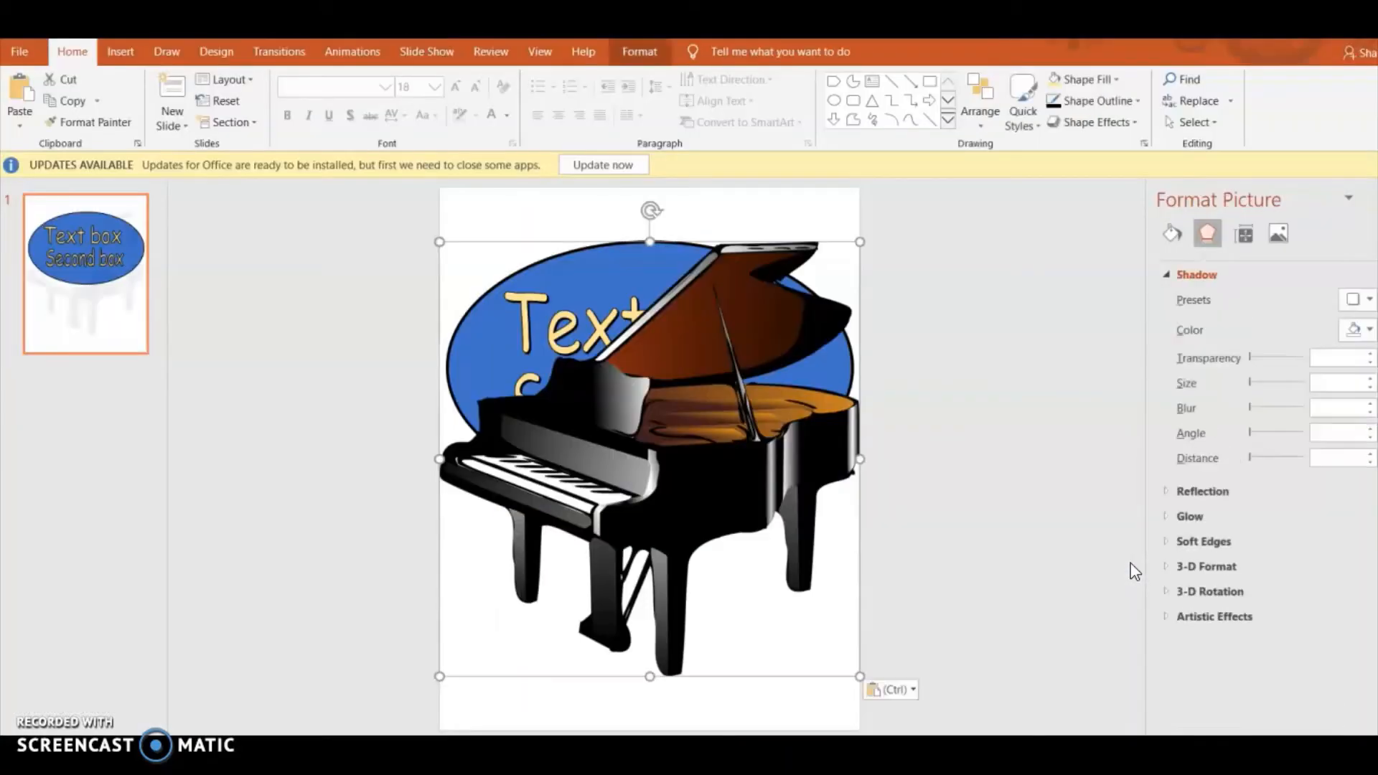
pyautogui.moveTo(439, 242); pyautogui.dragTo(603, 412)
pyautogui.moveTo(740, 555); pyautogui.dragTo(685, 527)
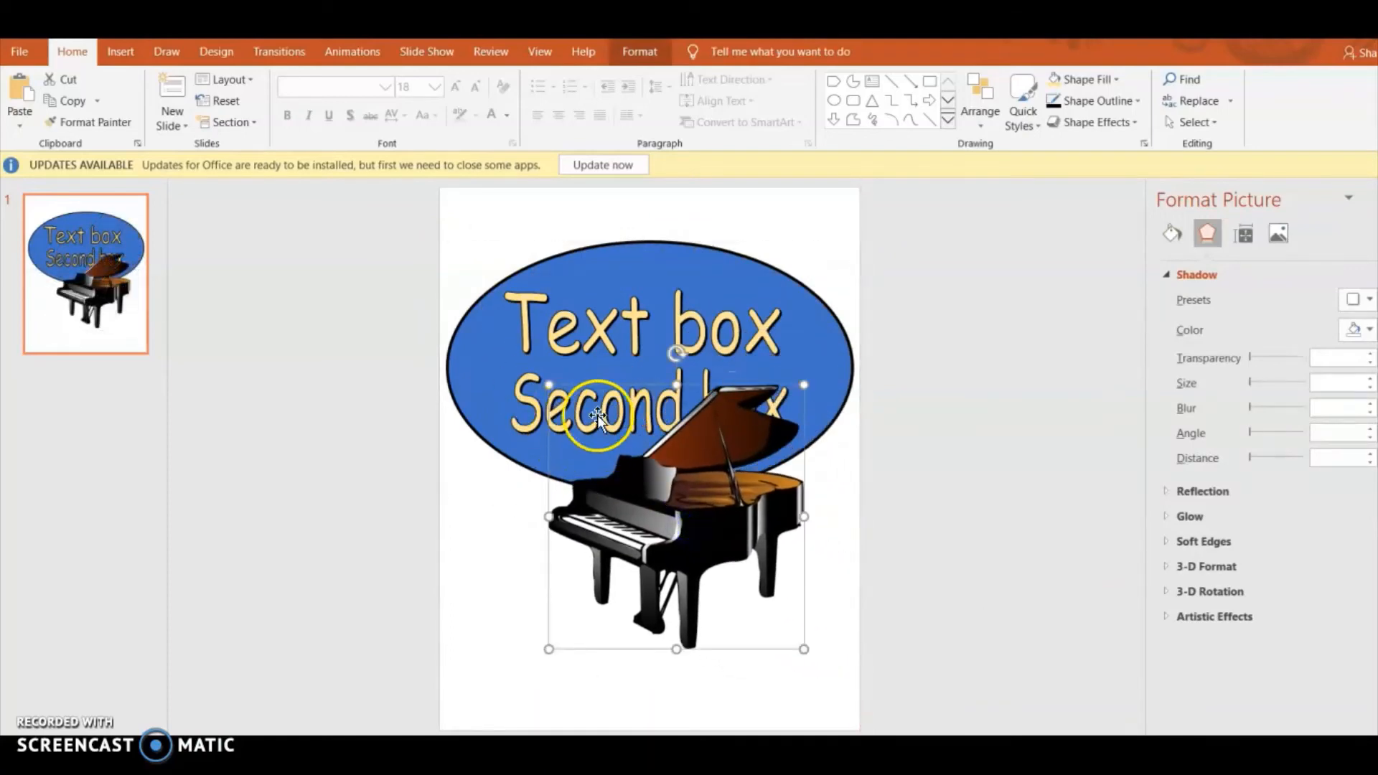
# Reposition the grand piano at the oval's lower edge and stretch it outward and upward until it covers the text
pyautogui.moveTo(702, 529); pyautogui.dragTo(757, 555)
pyautogui.moveTo(835, 657); pyautogui.dragTo(822, 627)
pyautogui.moveTo(585, 502); pyautogui.dragTo(406, 516)
pyautogui.moveTo(624, 390); pyautogui.dragTo(620, 282)
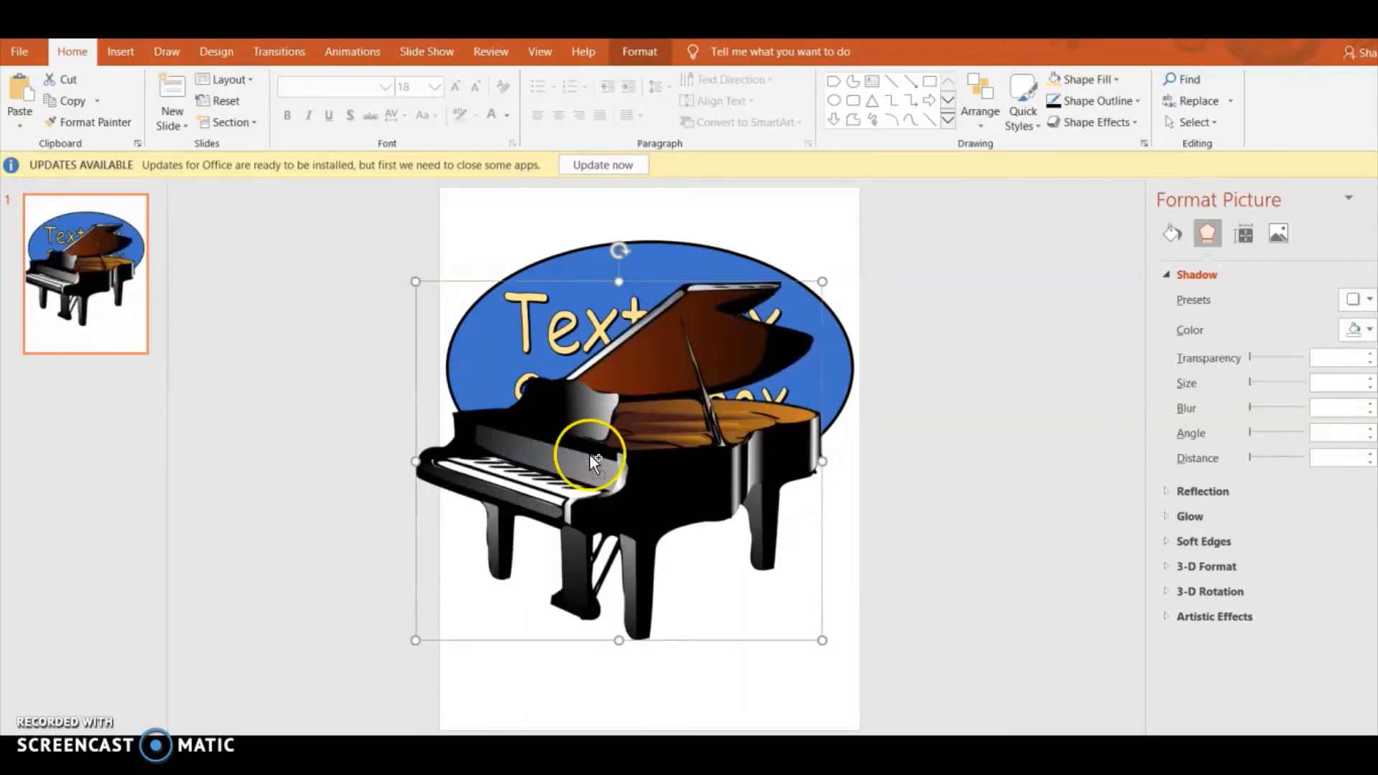
# Undo the last two stretches, shrink the piano to about 3.93" high by 3.81" wide, and place it at the oval's lower-right edge
pyautogui.hotkey('ctrl', 'z')
pyautogui.hotkey('ctrl', 'z')
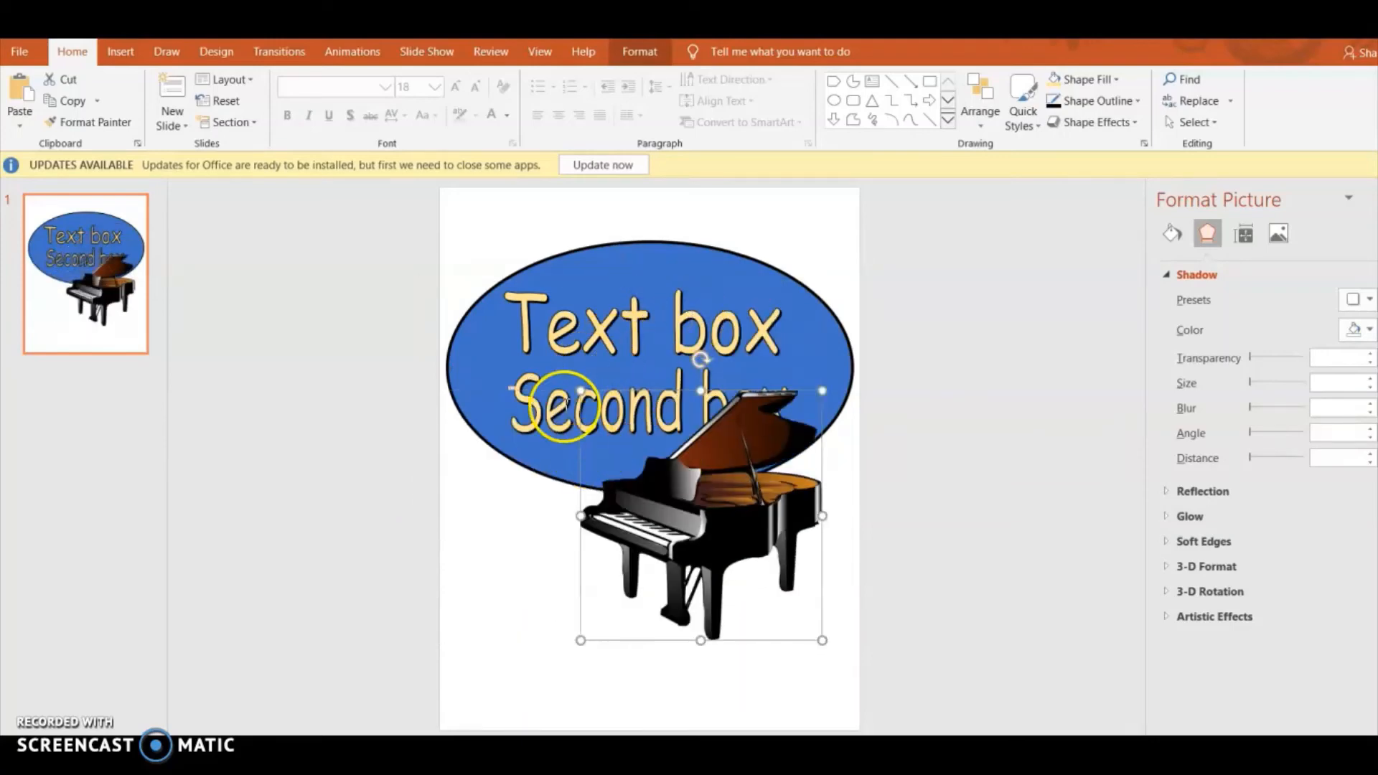
pyautogui.moveTo(577, 388); pyautogui.dragTo(633, 446)
pyautogui.moveTo(756, 538); pyautogui.dragTo(768, 502)
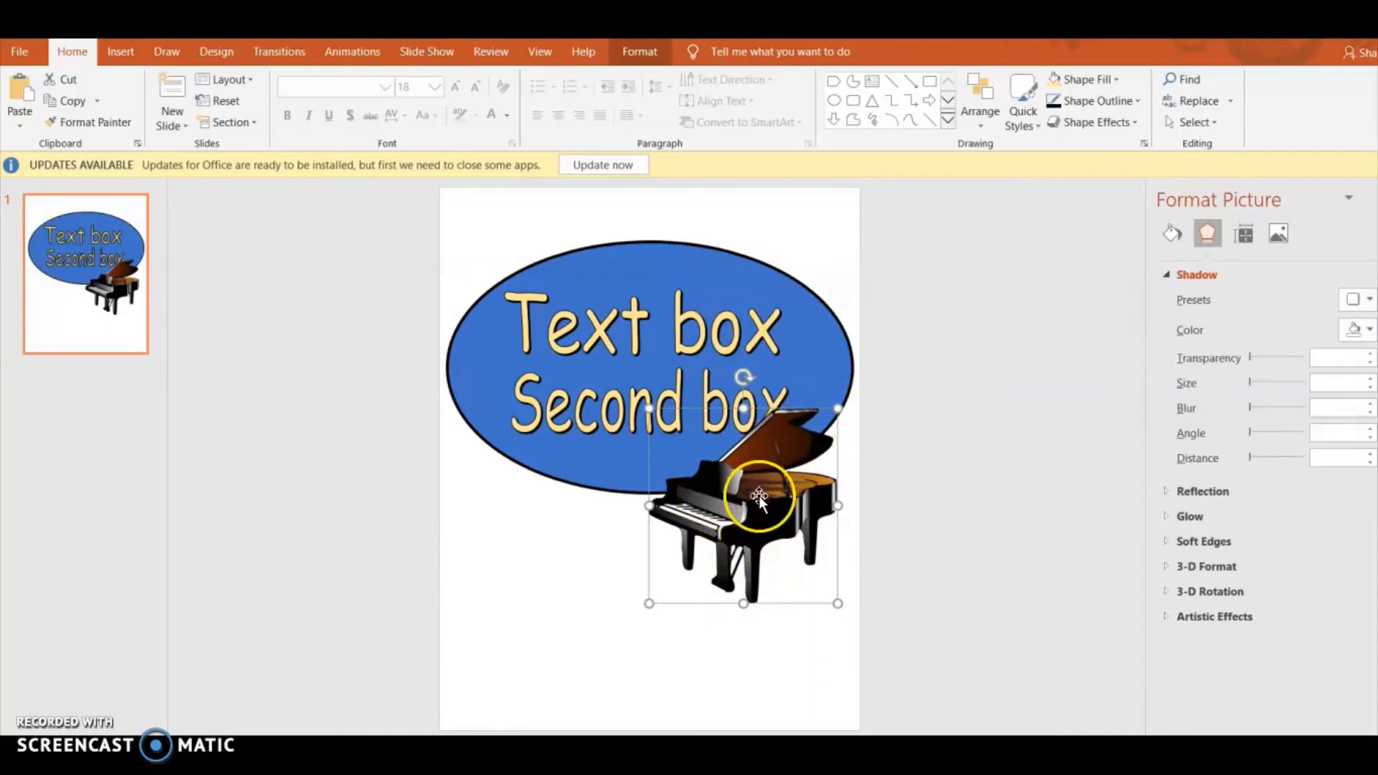
# Crop the piano picture to its keyboard section and enlarge the piece to about 2.97" high by 3.56" wide below the second text line
pyautogui.click(641, 53)
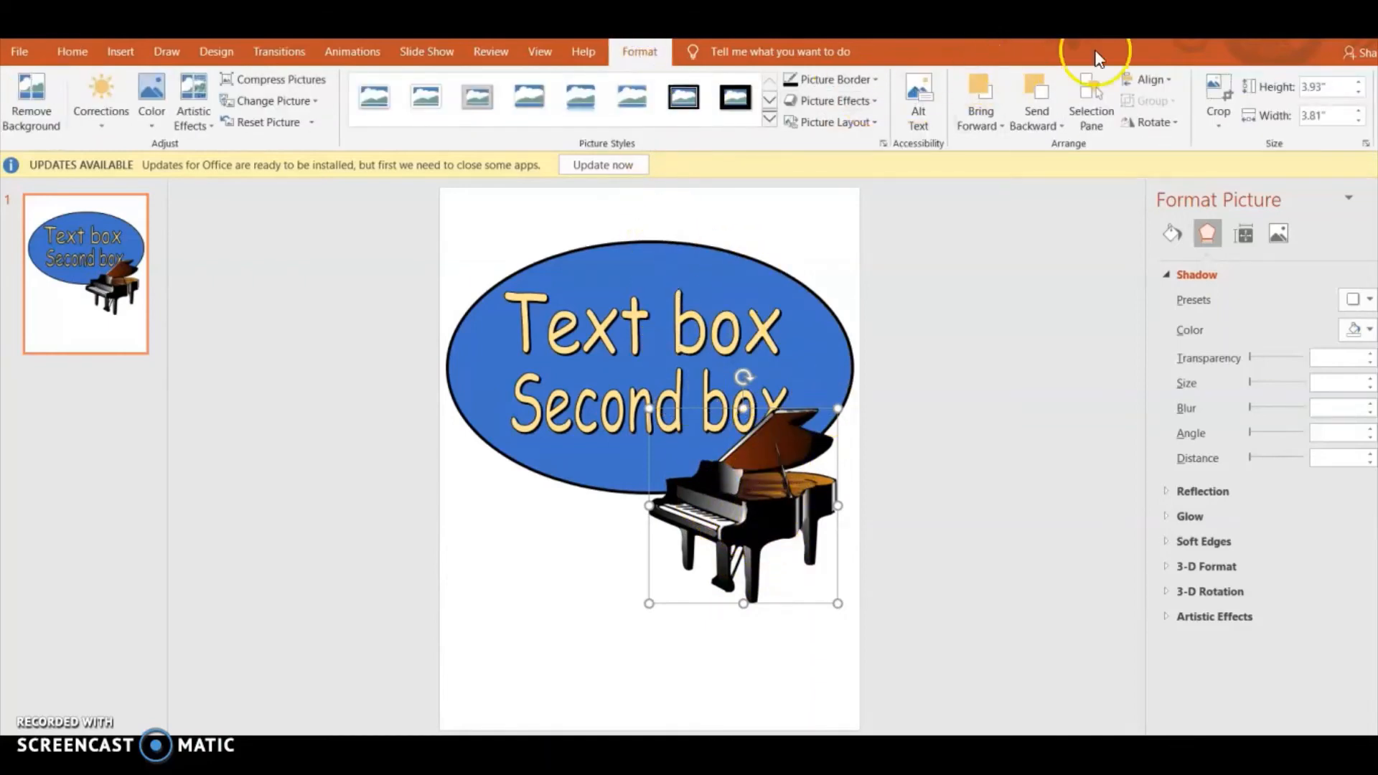
pyautogui.click(1222, 88)
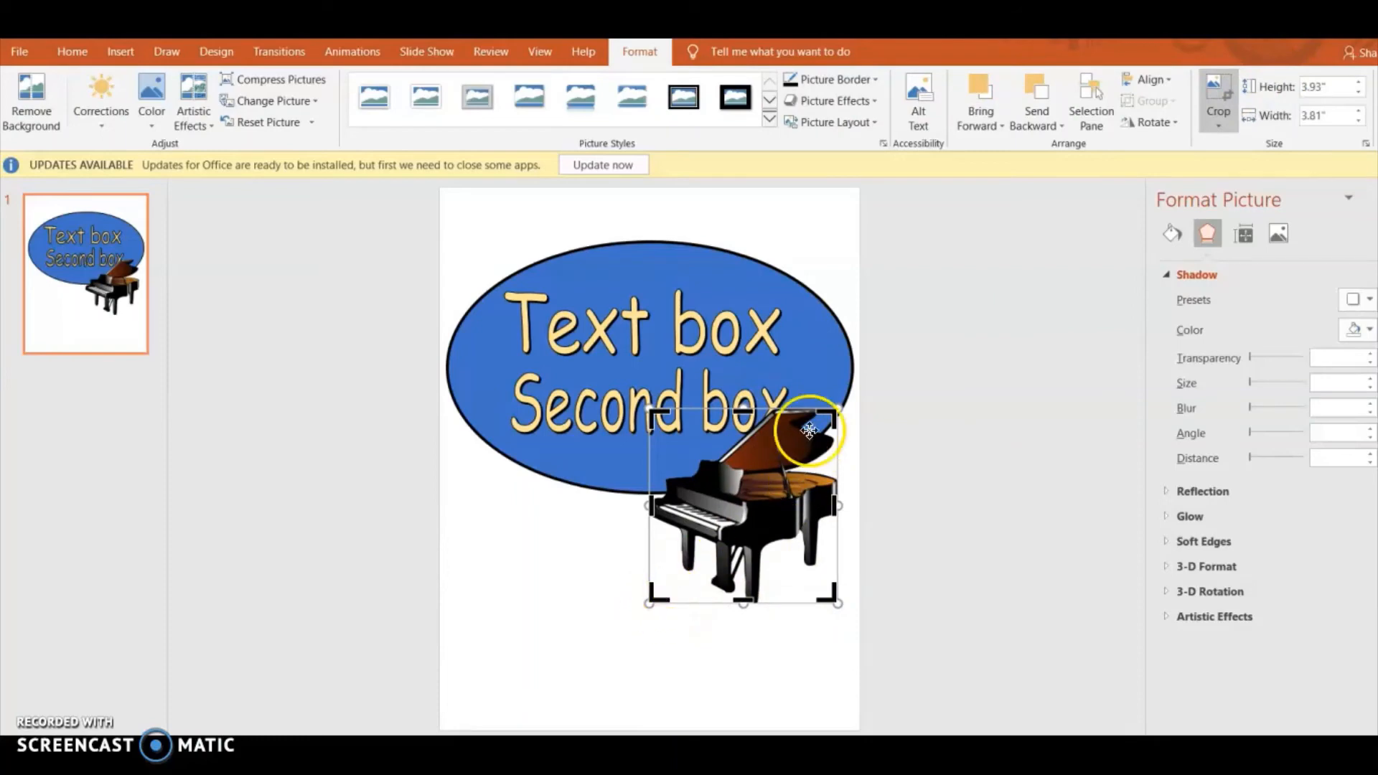
pyautogui.moveTo(832, 416); pyautogui.dragTo(747, 465)
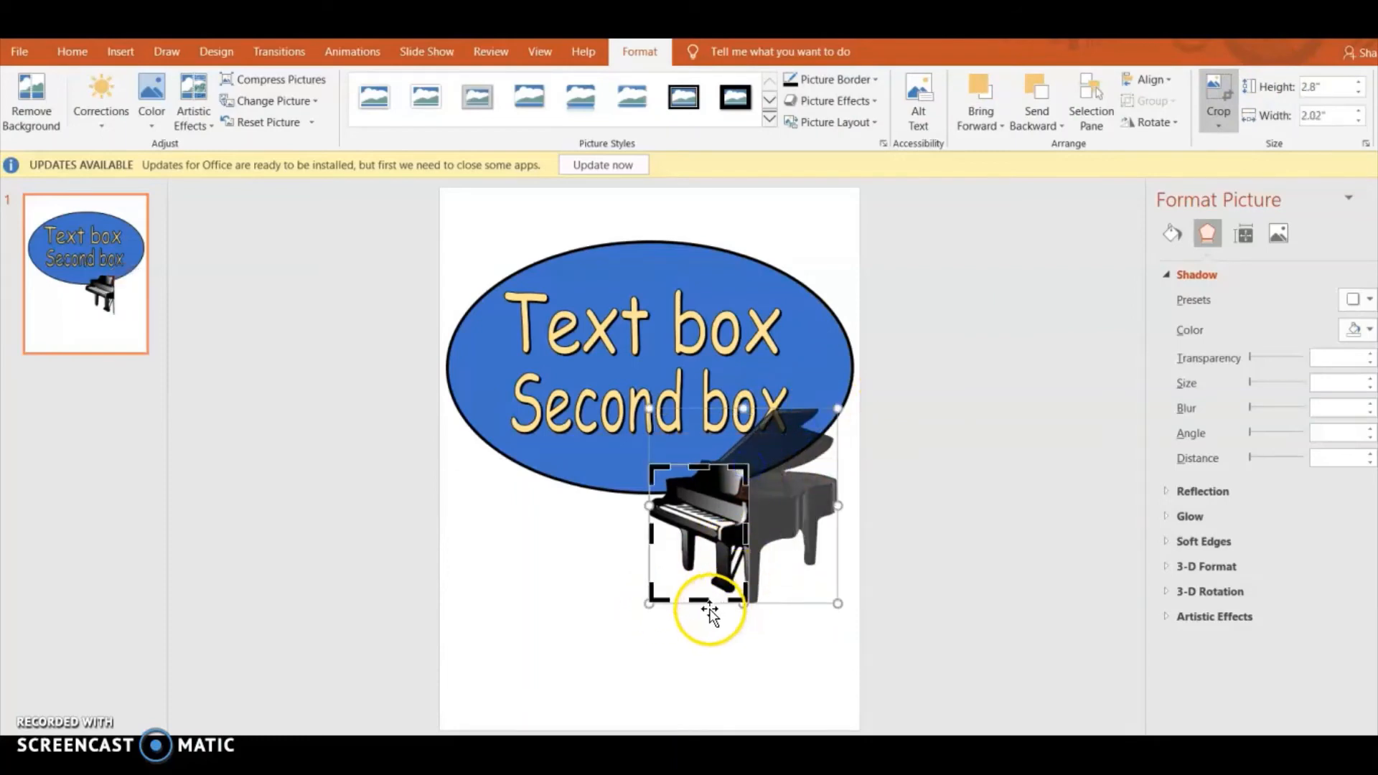
pyautogui.moveTo(700, 603); pyautogui.dragTo(836, 395)
pyautogui.click(1217, 82)
pyautogui.click(807, 546)
pyautogui.moveTo(796, 472); pyautogui.dragTo(790, 515)
pyautogui.click(750, 547)
# Recolor the cropped piano picture in solid blue tones, and change the recoloring to orange
pyautogui.click(153, 124)
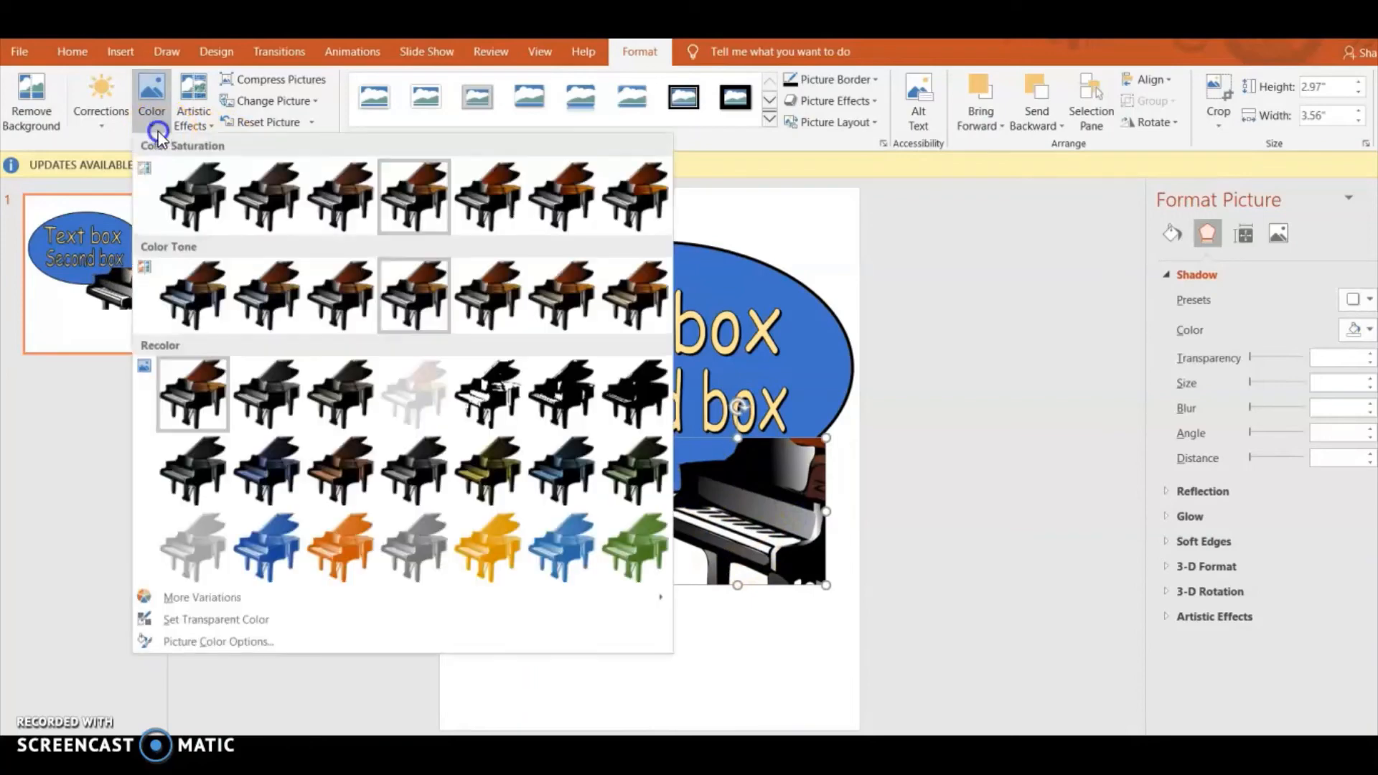
pyautogui.click(304, 545)
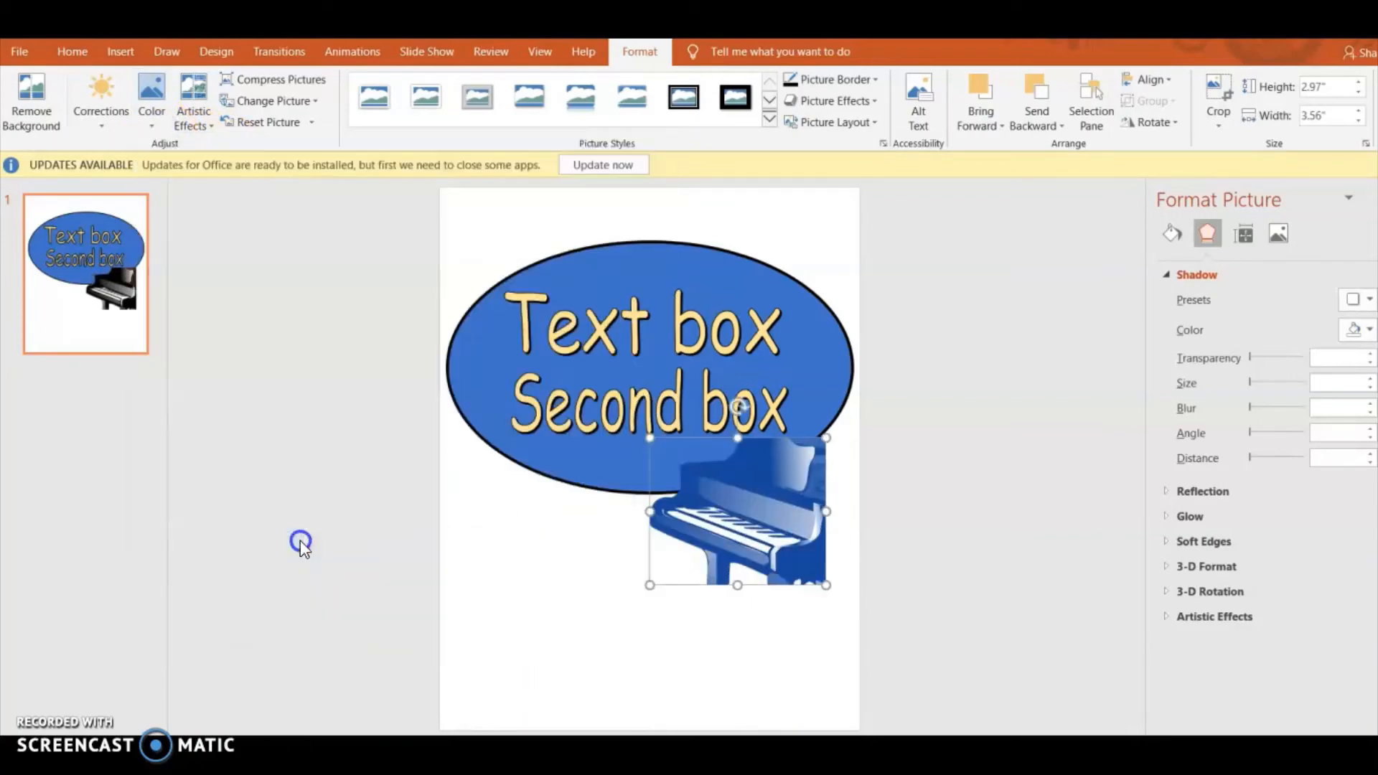
pyautogui.click(153, 115)
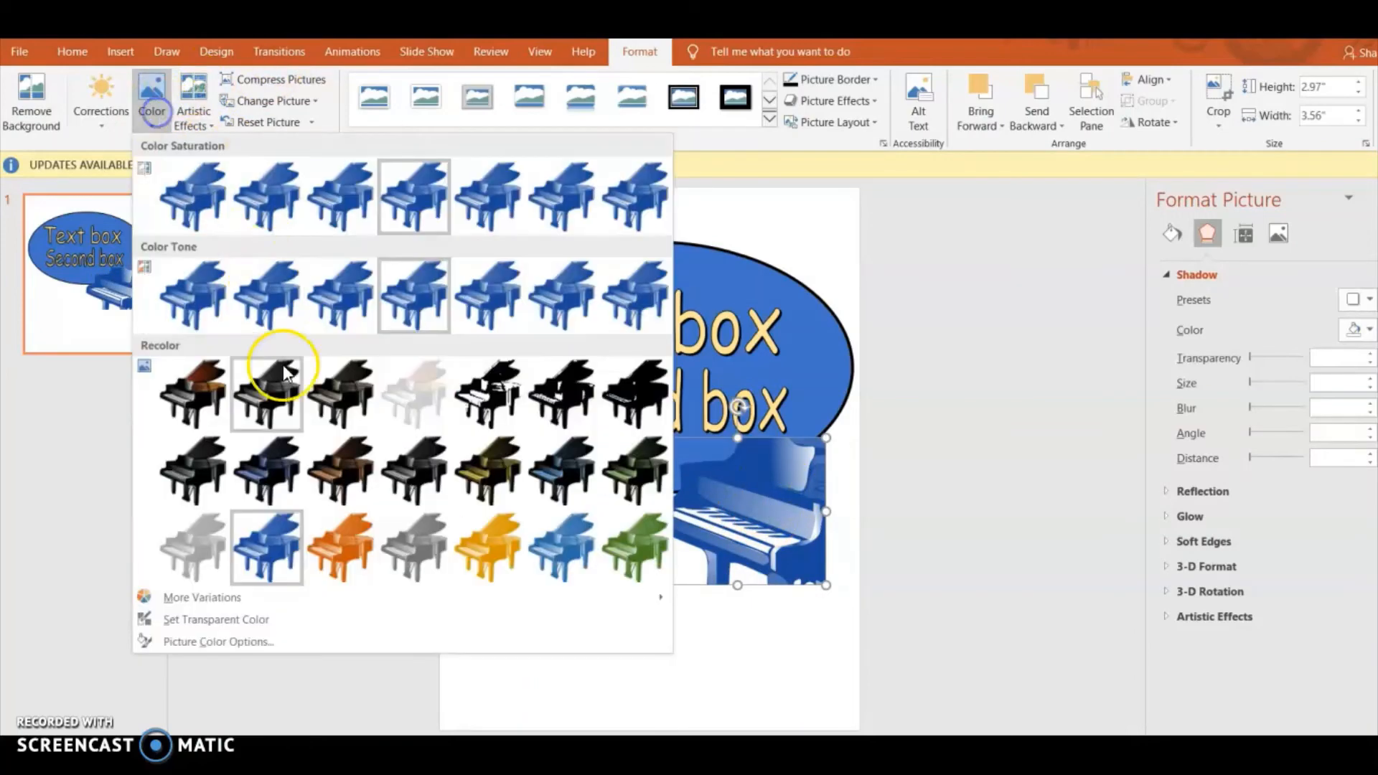
pyautogui.click(320, 540)
pyautogui.click(608, 512)
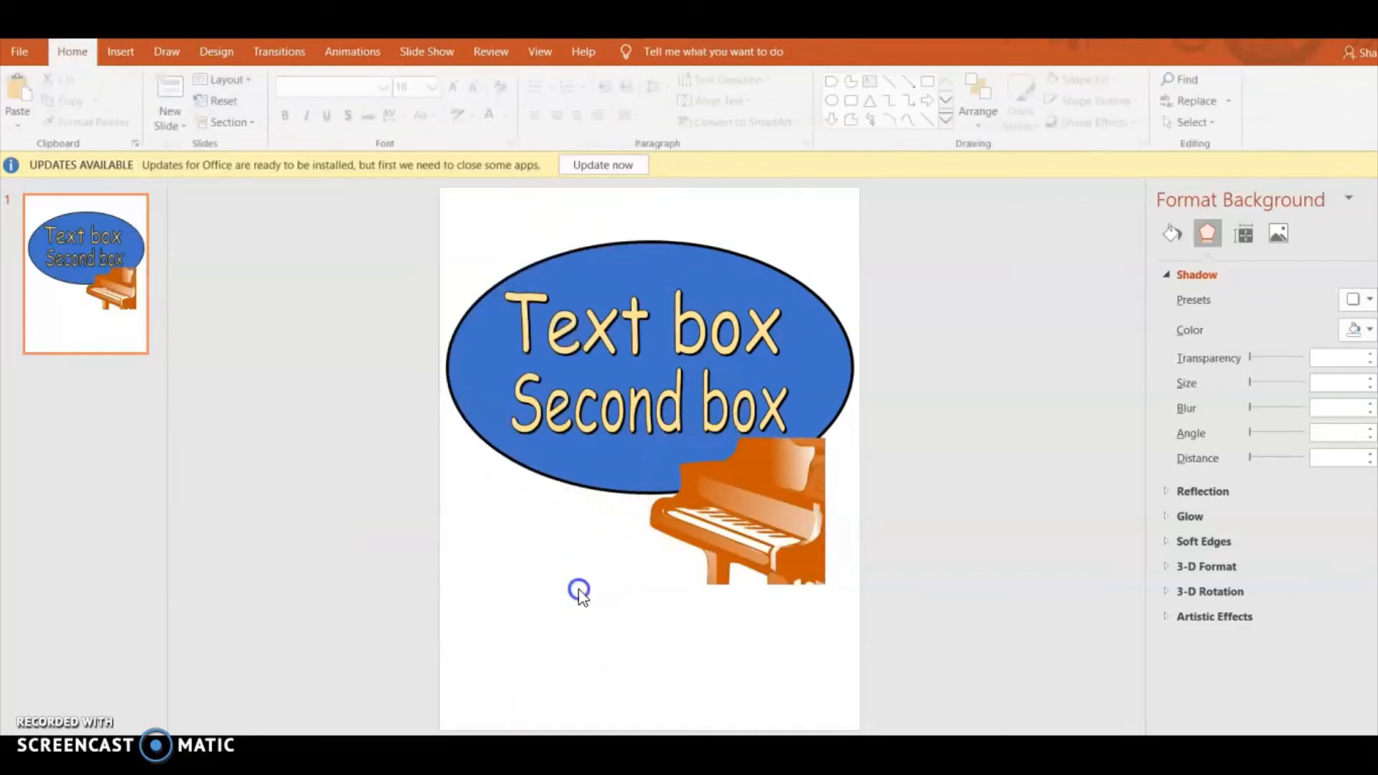
# Undo the piano's recoloring, move and crop to restore the full picture, and place it slightly lower, clear of the text
pyautogui.click(709, 507)
pyautogui.hotkey('ctrl', 'z')
pyautogui.hotkey('ctrl', 'z')
pyautogui.hotkey('ctrl', 'z')
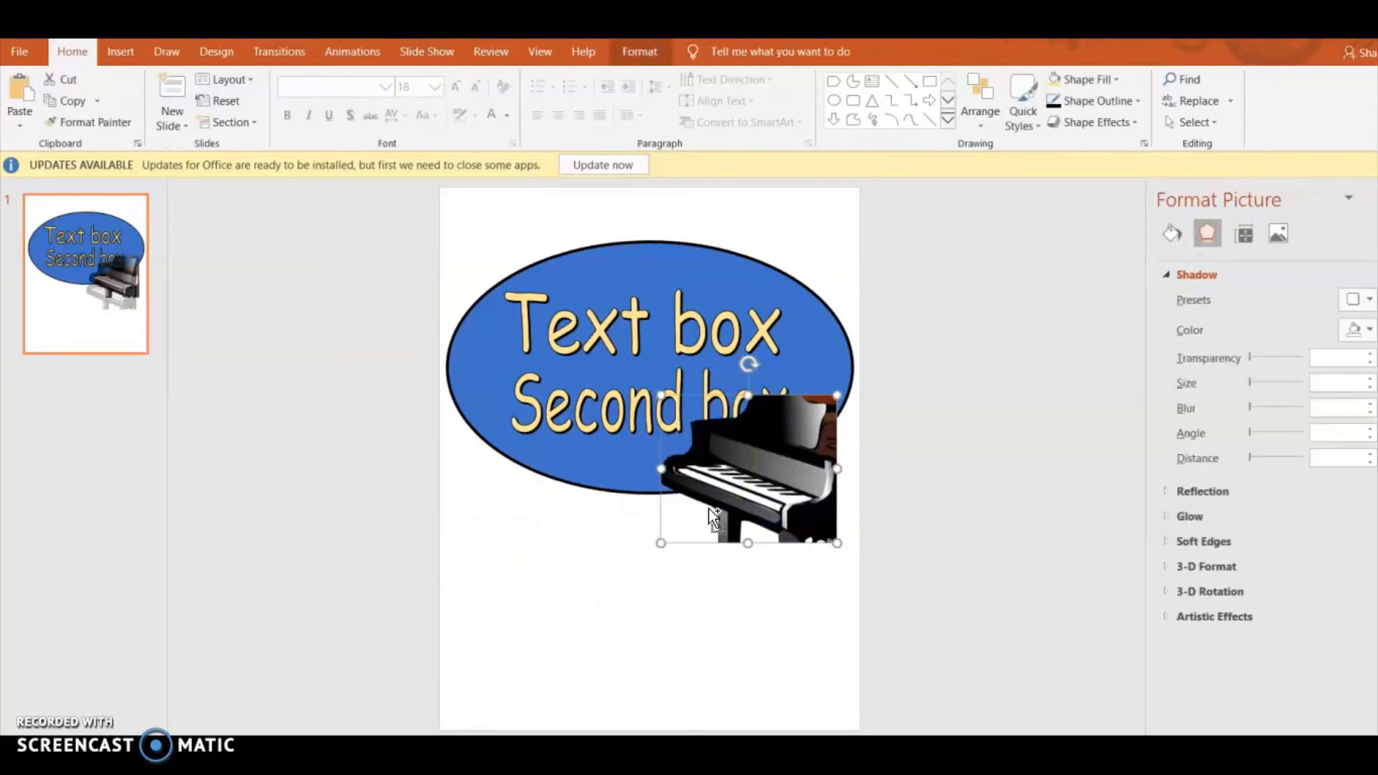
pyautogui.hotkey('ctrl', 'z')
pyautogui.hotkey('ctrl', 'z')
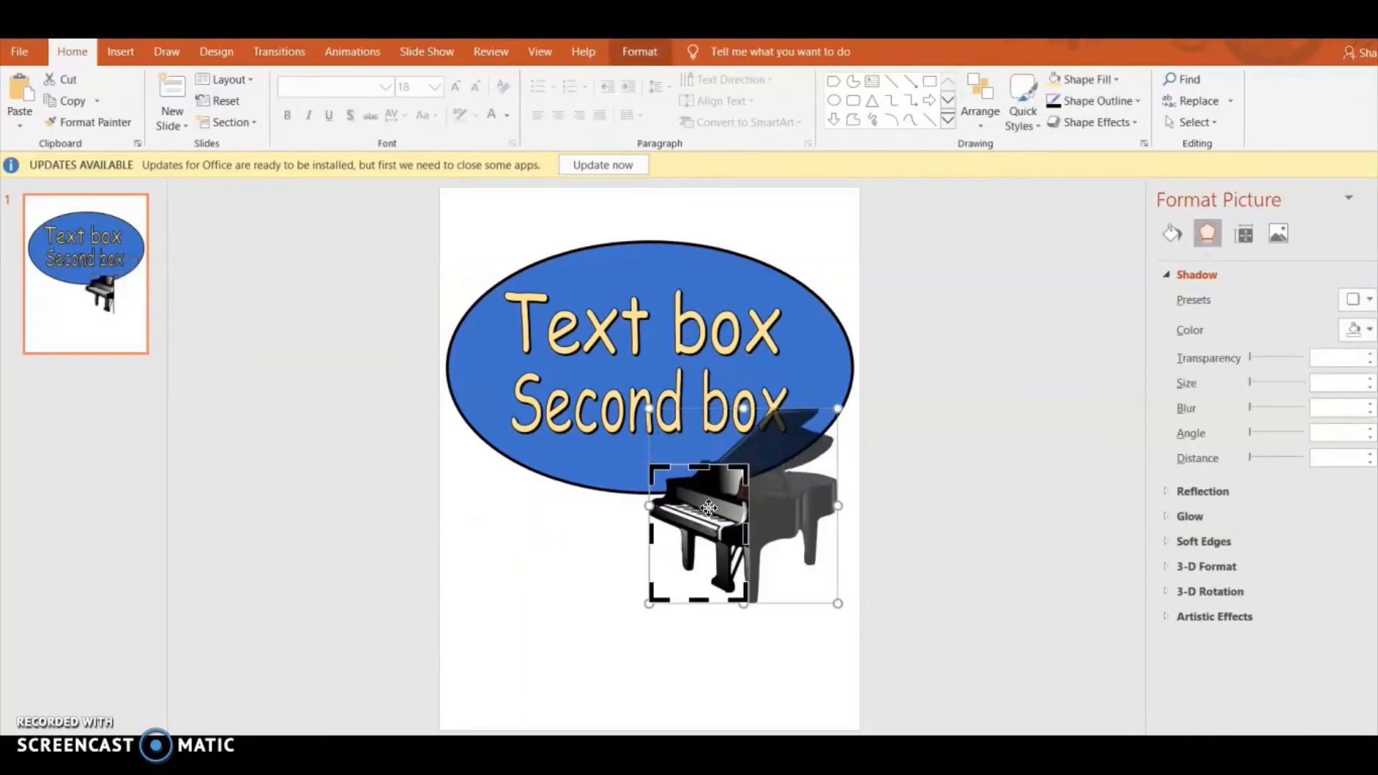
pyautogui.hotkey('ctrl', 'z')
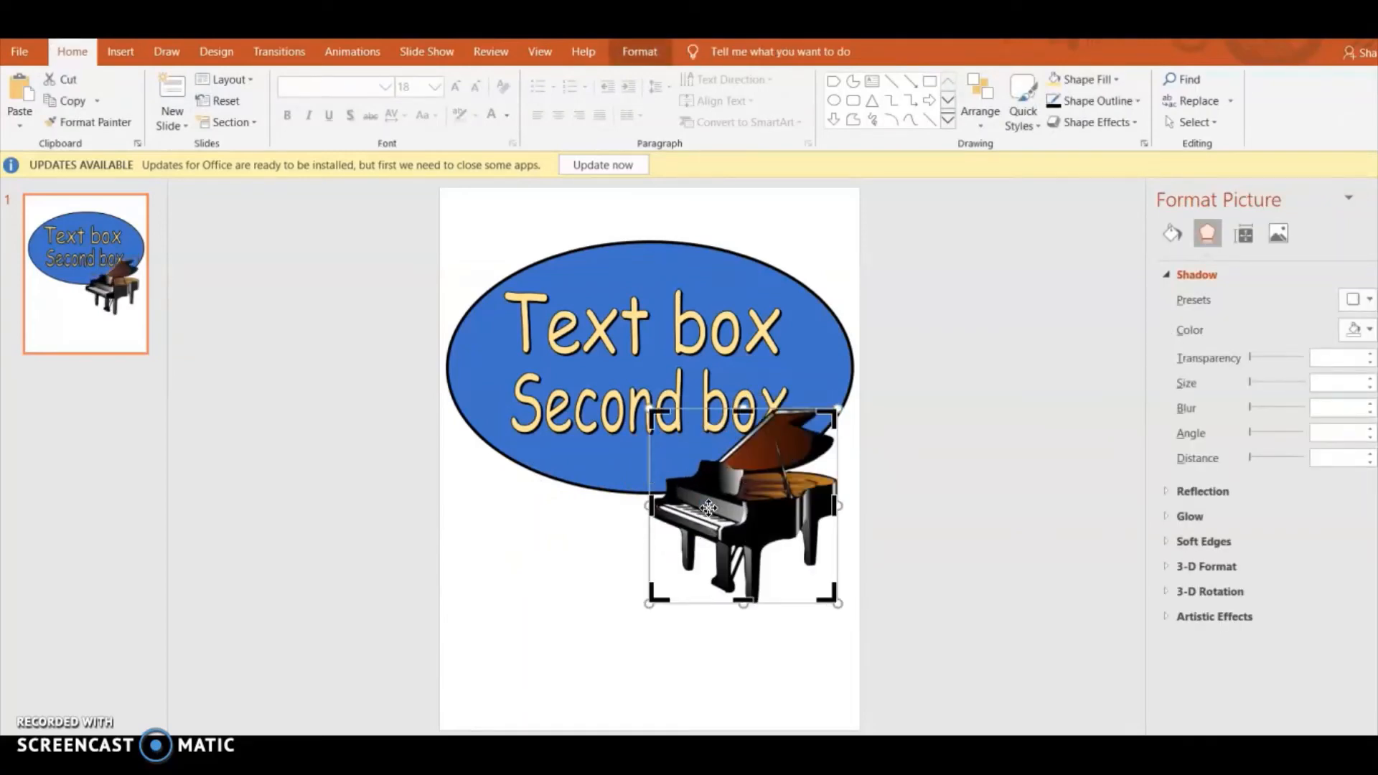
pyautogui.click(585, 616)
pyautogui.moveTo(741, 543); pyautogui.dragTo(732, 571)
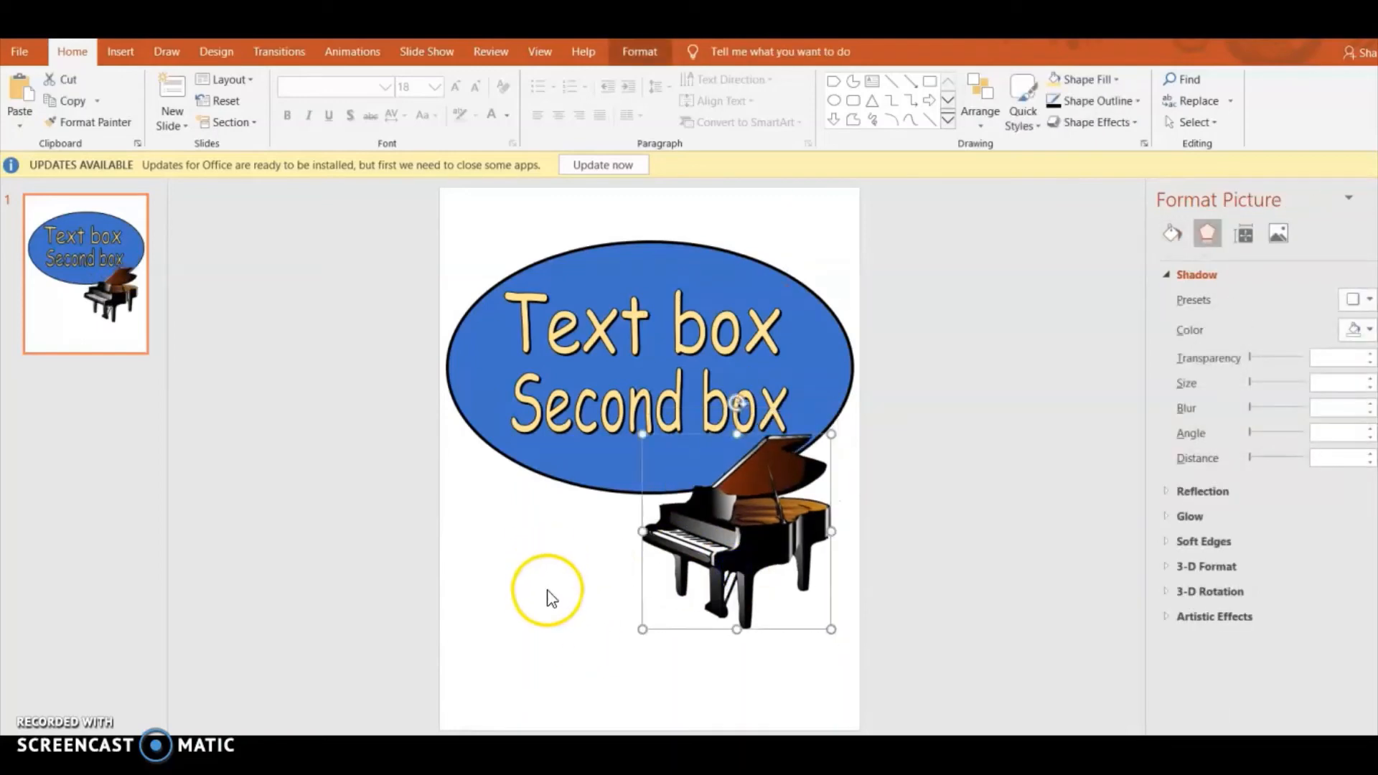
# Check the "Inserting and Editing an Image" notes in the other open presentation and return to the oval slide
pyautogui.moveTo(716, 697)
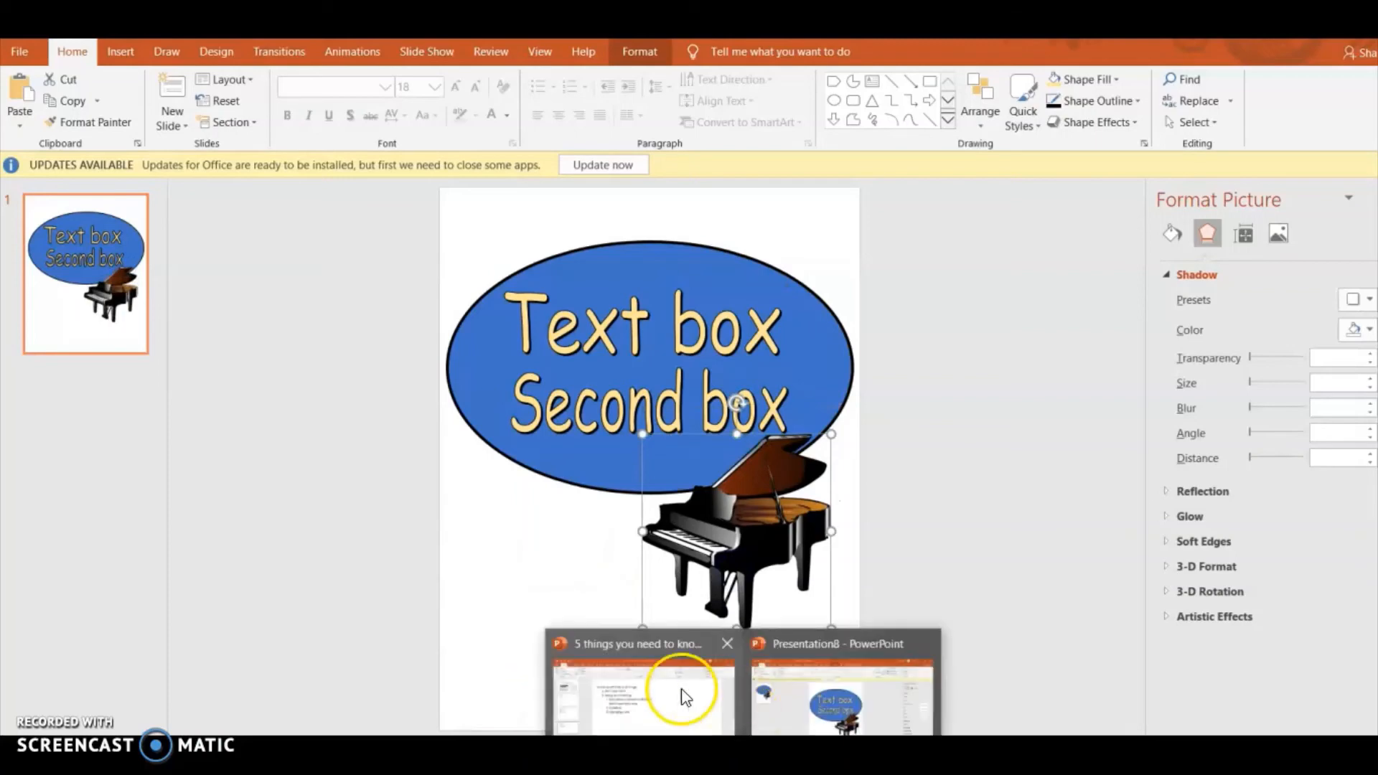
pyautogui.click(666, 695)
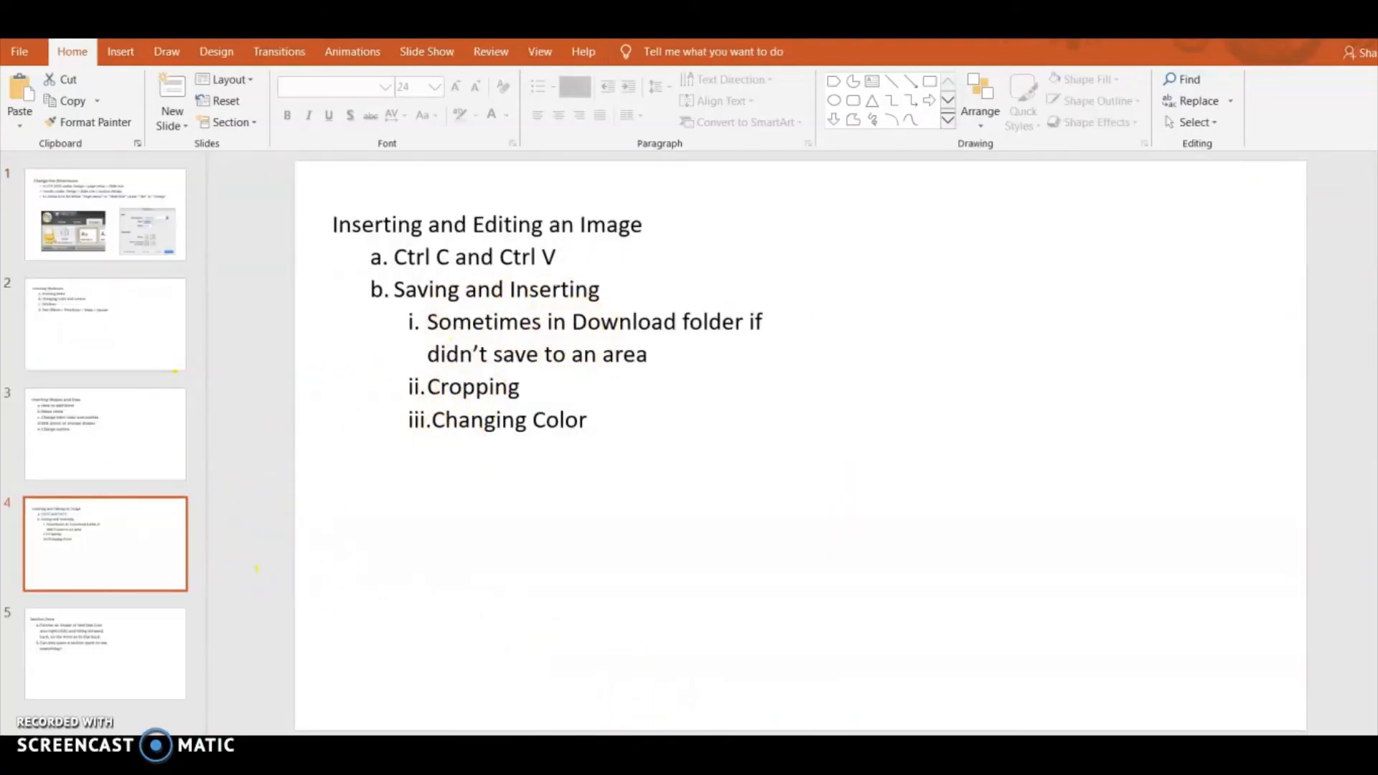
pyautogui.moveTo(745, 751)
pyautogui.click(833, 684)
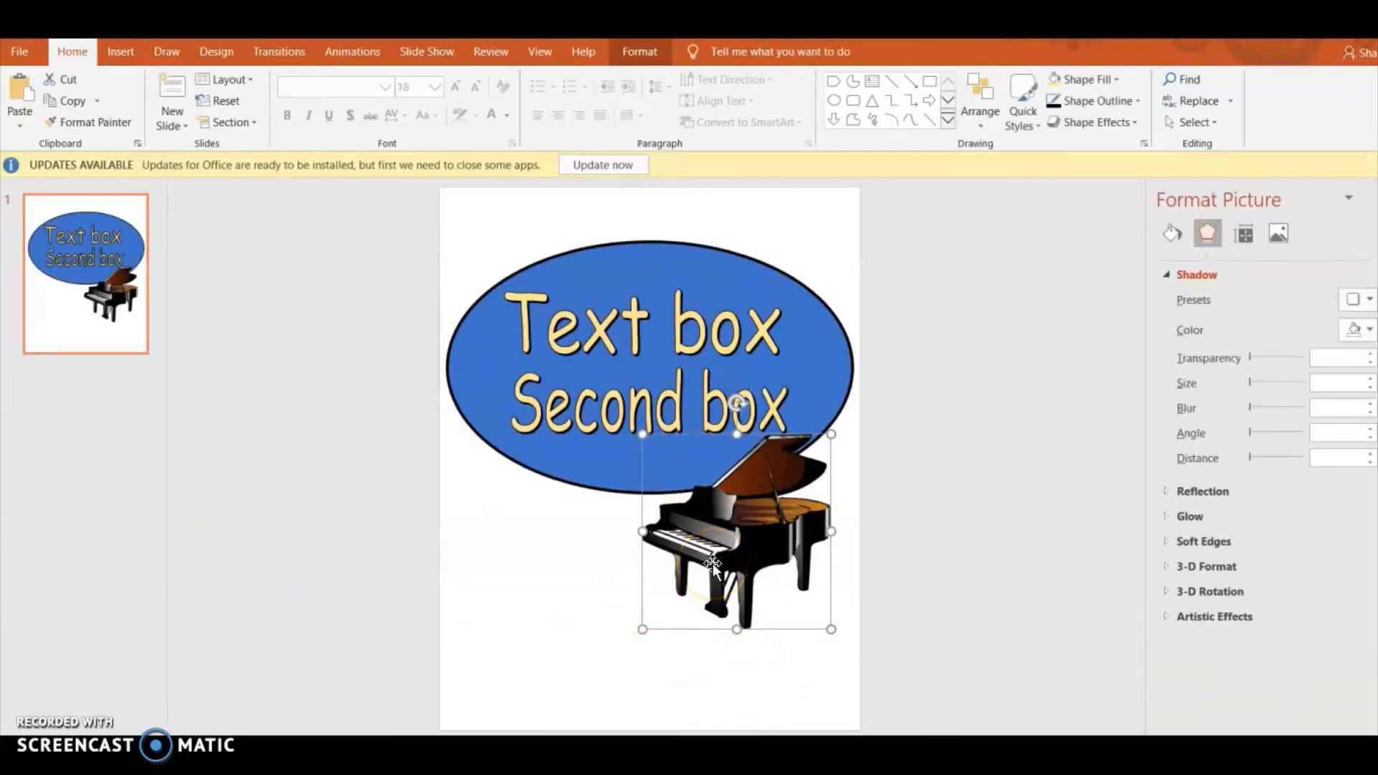
# Delete the grand piano from the slide and switch to the browser's piano clip art results
pyautogui.press('Delete')
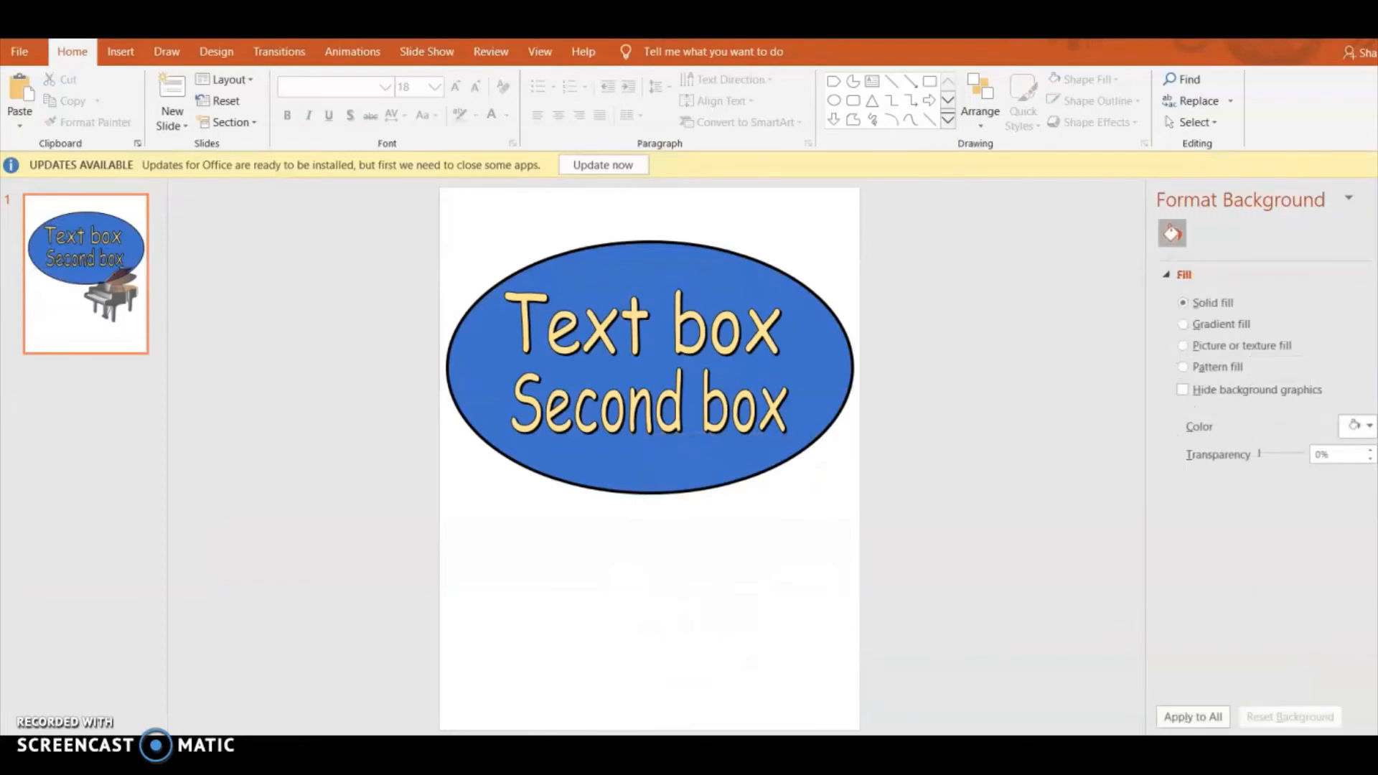
pyautogui.click(575, 751)
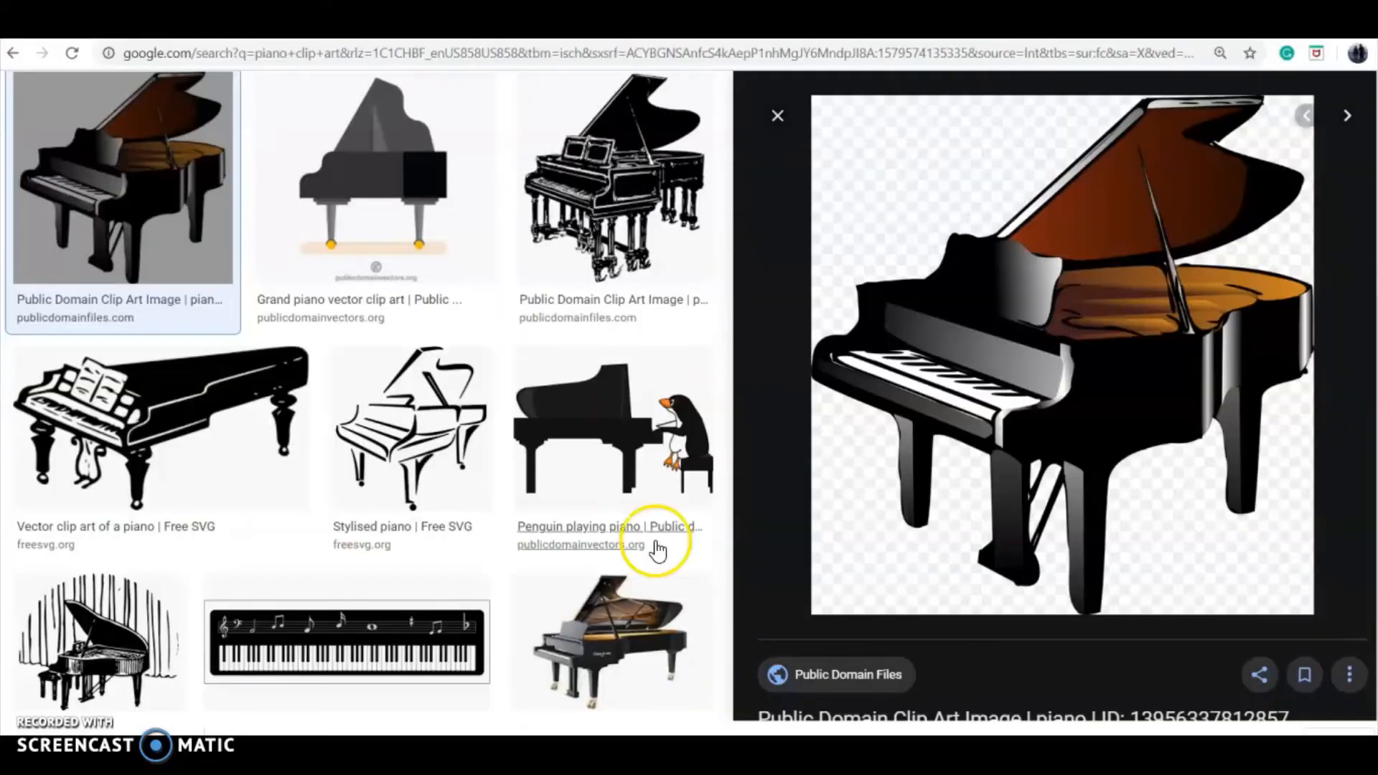